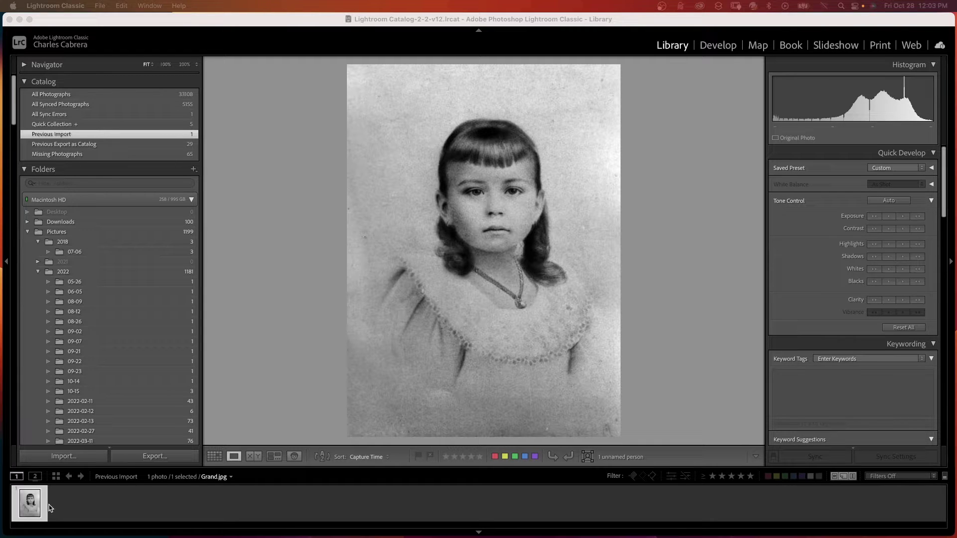
# Step: Enhance the portrait with Super Resolution into Grand-Enhanced.dng, with Create Stack unchecked
pyautogui.click(104, 20)
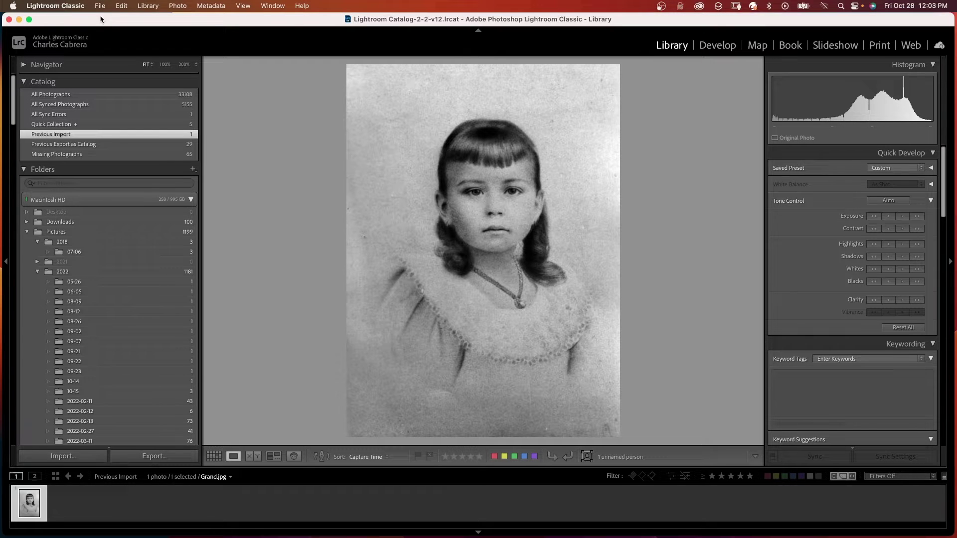
pyautogui.click(177, 6)
pyautogui.click(195, 126)
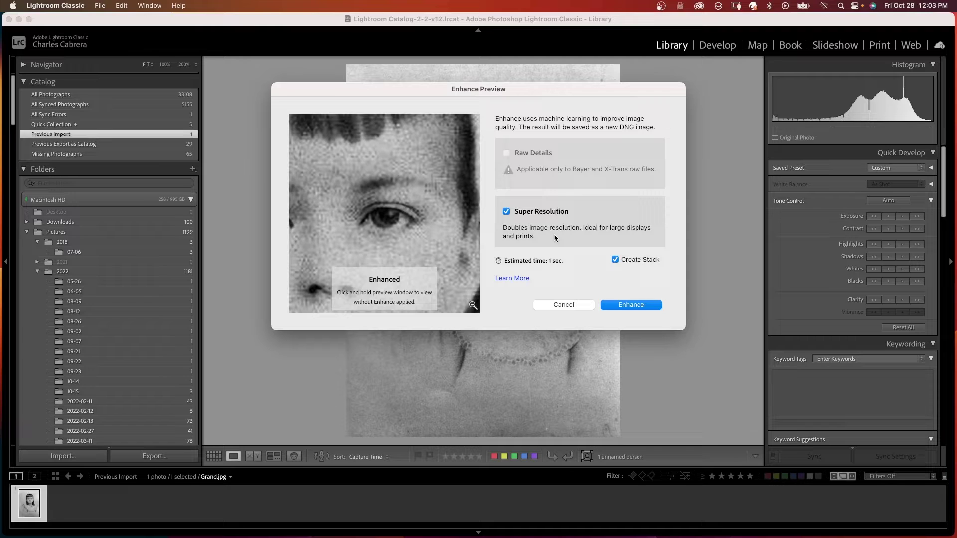
pyautogui.click(615, 260)
pyautogui.click(626, 306)
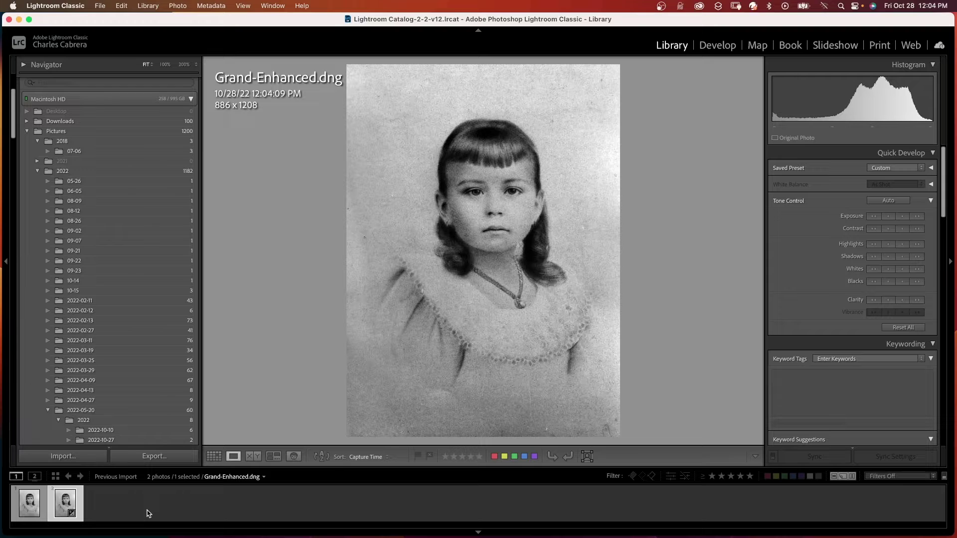
# Step: Review the DNG export settings, then open Grand-Enhanced.dng from Finder into Photoshop's Camera Raw
pyautogui.press('super+shift+e')
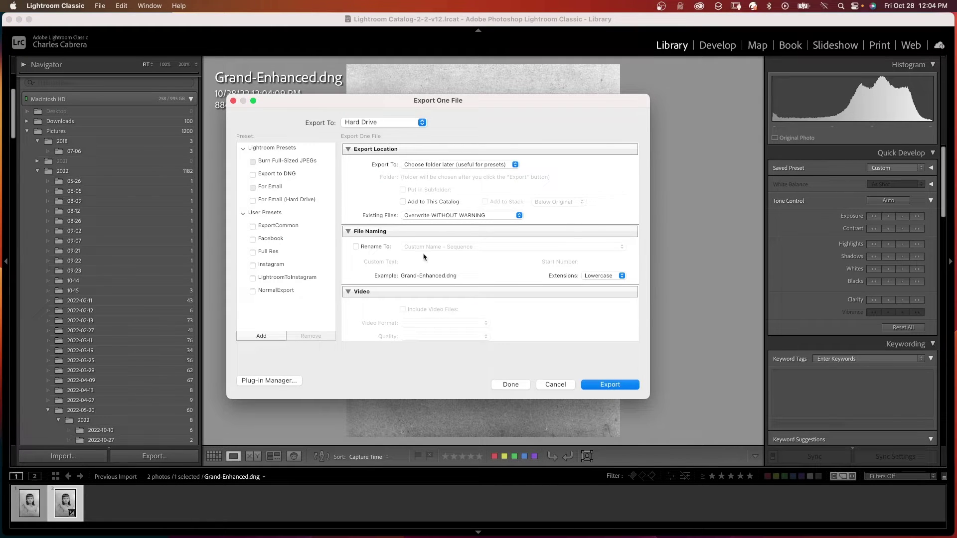
pyautogui.scroll(-2, 426, 268)
pyautogui.scroll(-5, 425, 268)
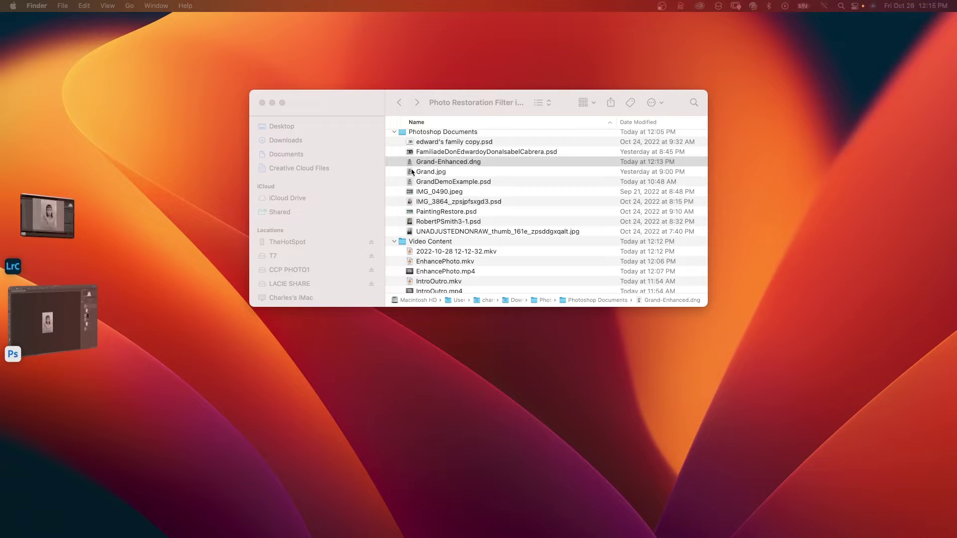
pyautogui.click(409, 162)
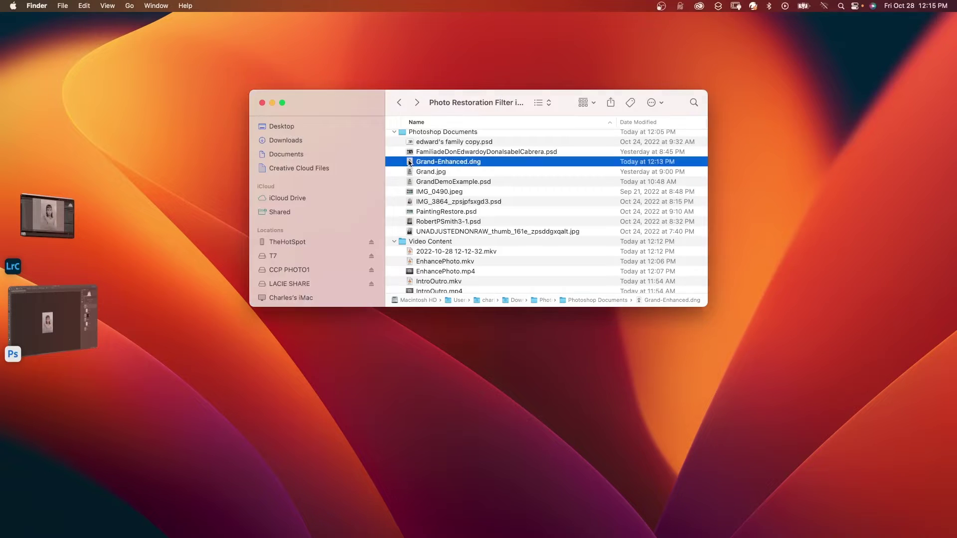
pyautogui.doubleClick(410, 162)
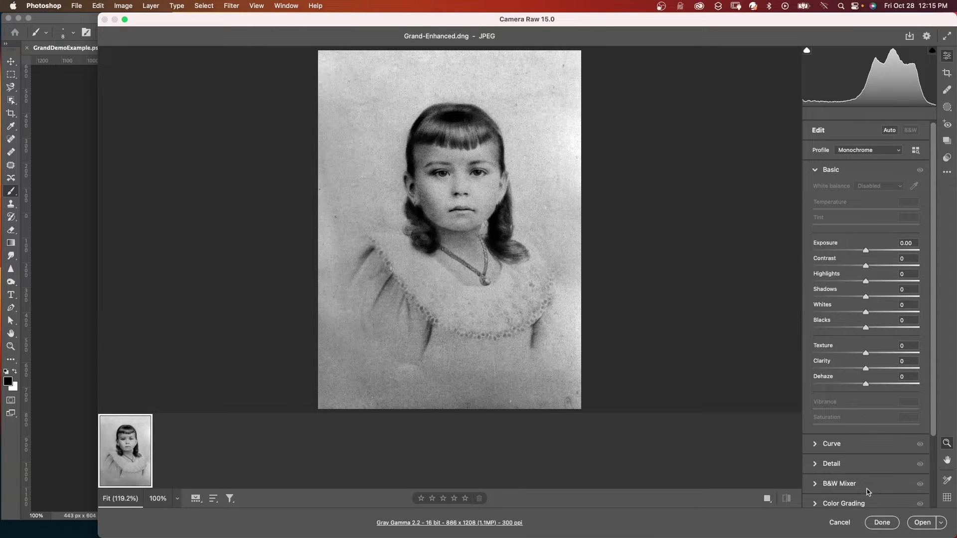
# Step: Open Grand-Enhanced.dng from Camera Raw as an 886 x 1208 Gray/16 Photoshop document
pyautogui.click(919, 522)
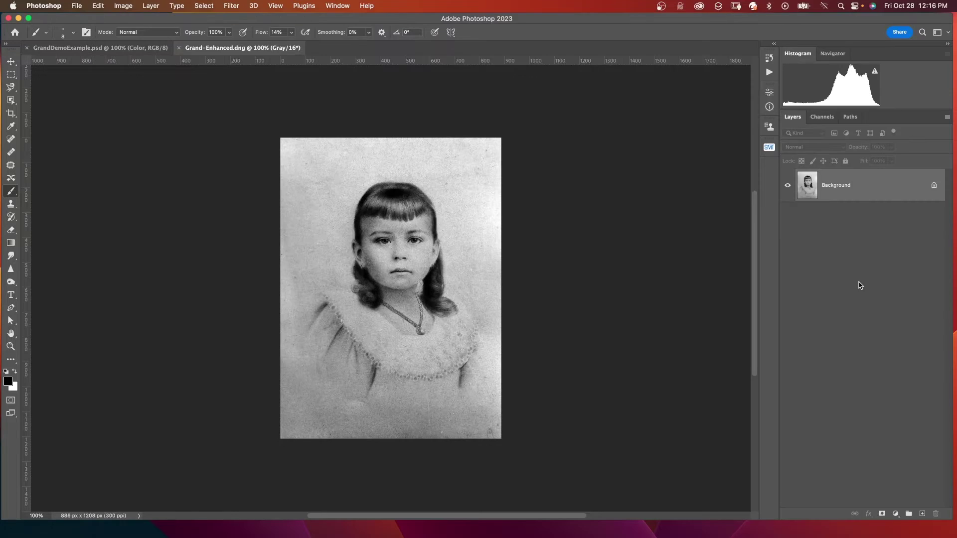
# Step: Unlock the Background layer into Layer 0 and switch the image mode to RGB Color
pyautogui.click(934, 187)
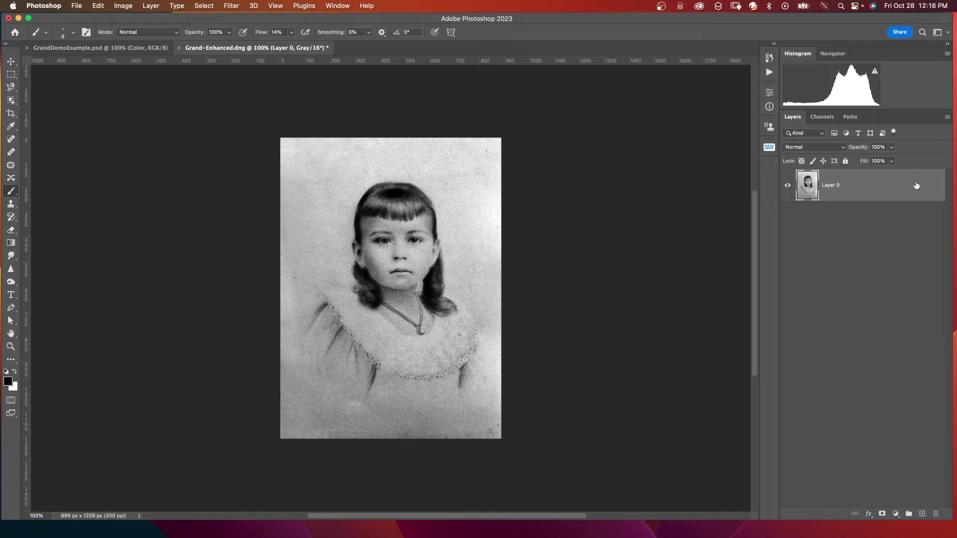
pyautogui.click(123, 6)
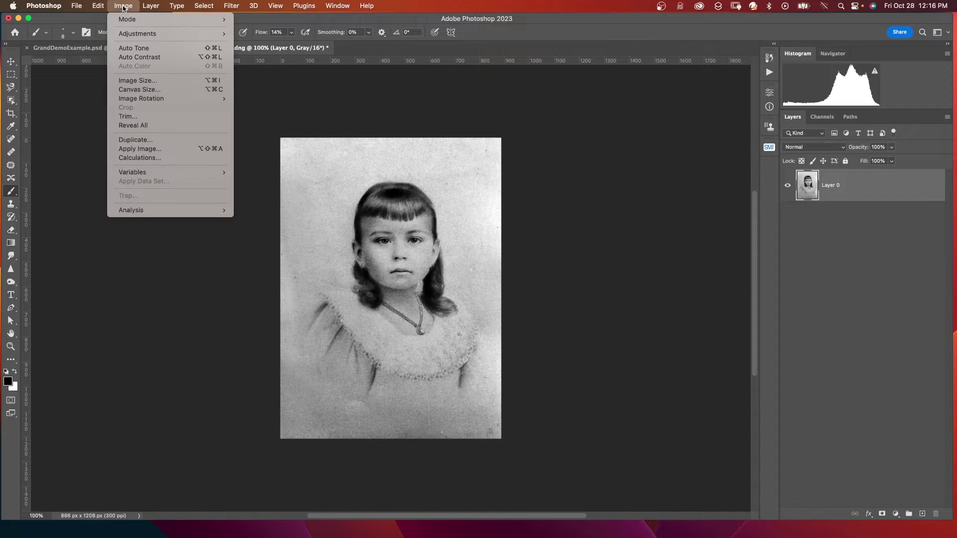
pyautogui.moveTo(162, 19)
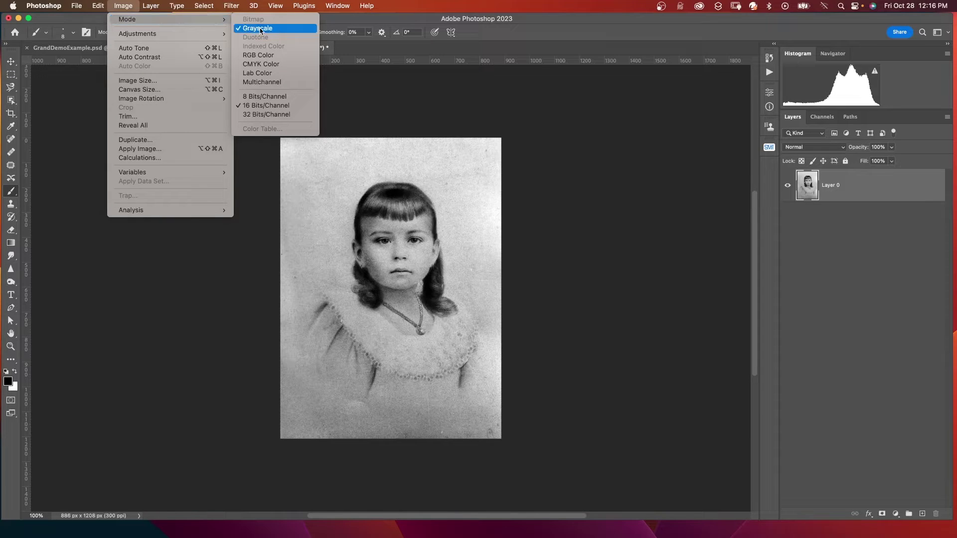
pyautogui.click(250, 56)
# Step: Rename Layer 0 to 'Original' and convert it to a smart object
pyautogui.doubleClick(831, 185)
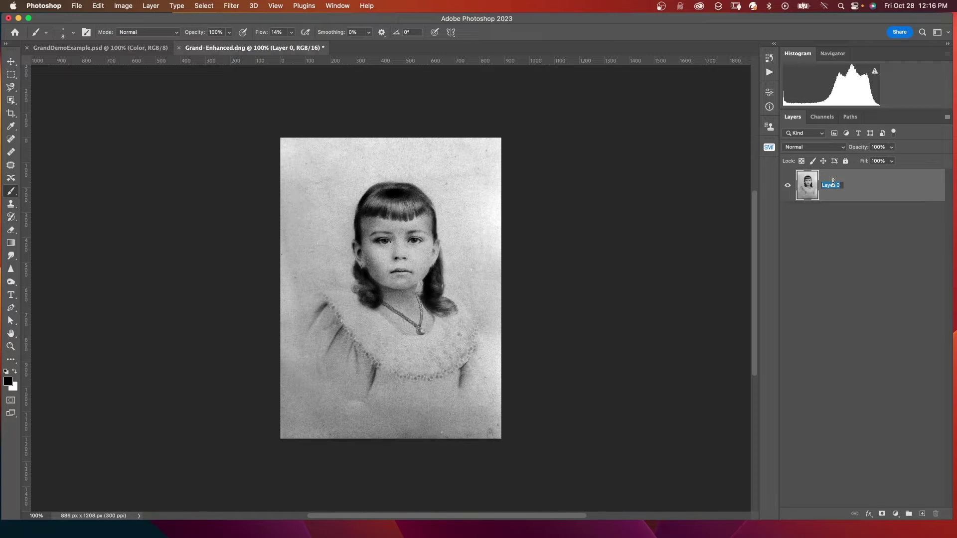
pyautogui.write('Original')
pyautogui.press('Return')
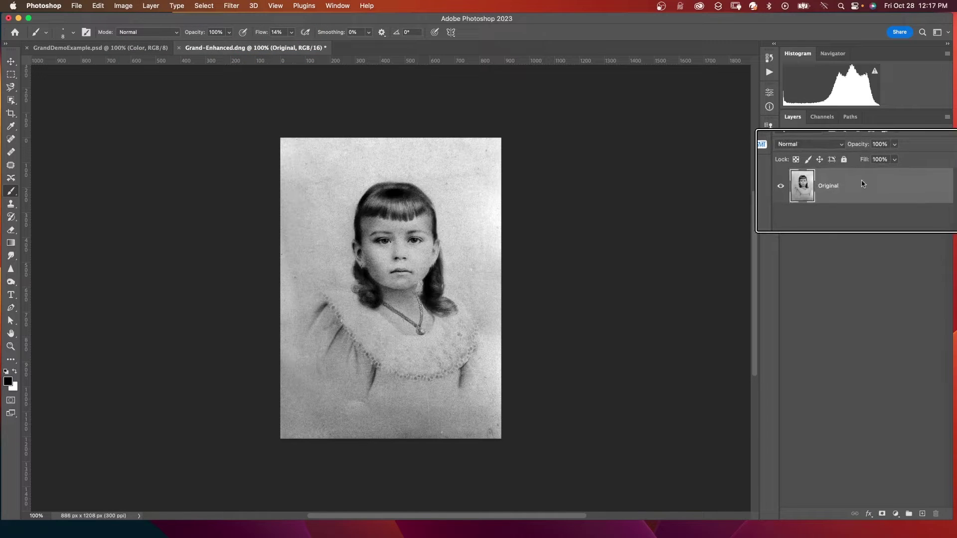
pyautogui.press('super+alt+s')
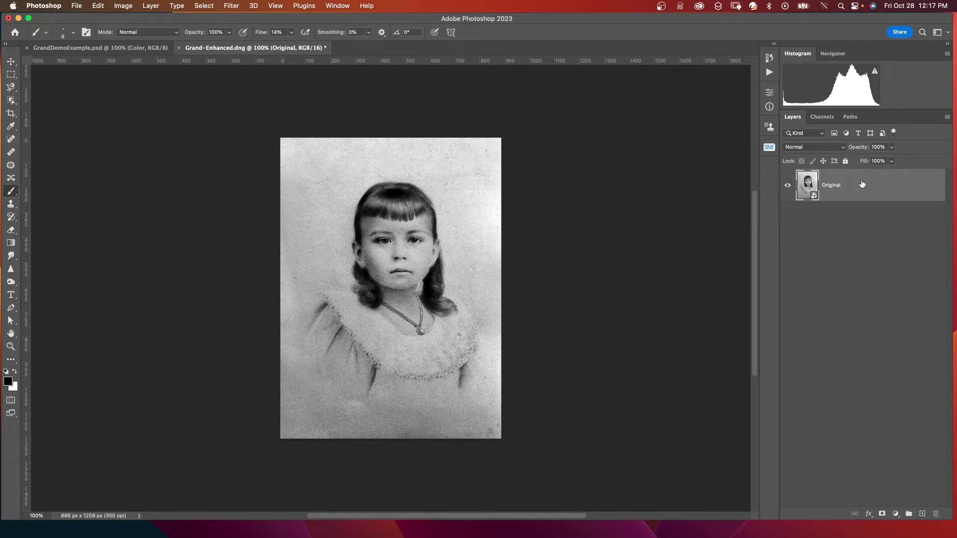
# Step: Duplicate the Original layer and name the copies Color, Face and Restoration
pyautogui.press('super+j')
pyautogui.press('super+j')
pyautogui.press('super+j')
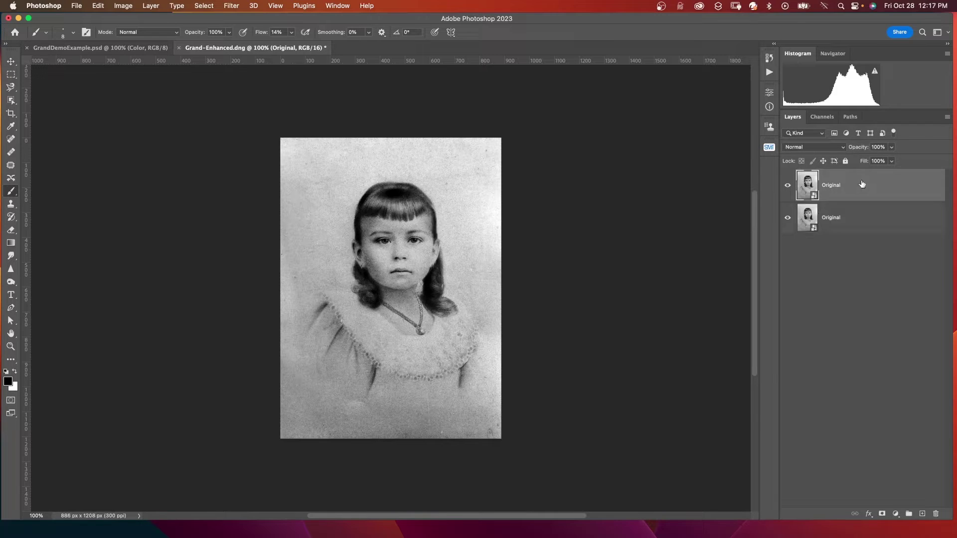
pyautogui.doubleClick(835, 185)
pyautogui.write('Colo')
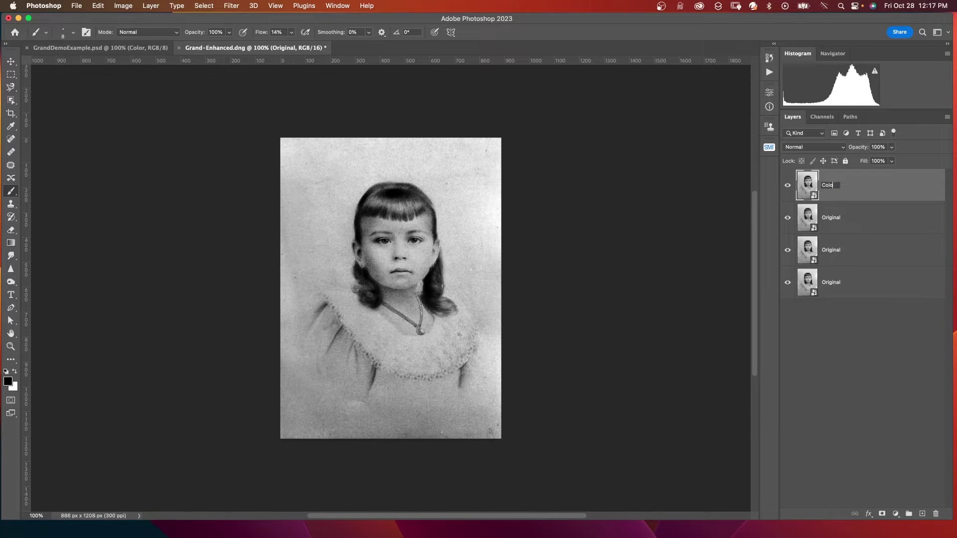
pyautogui.write('r')
pyautogui.press('Tab')
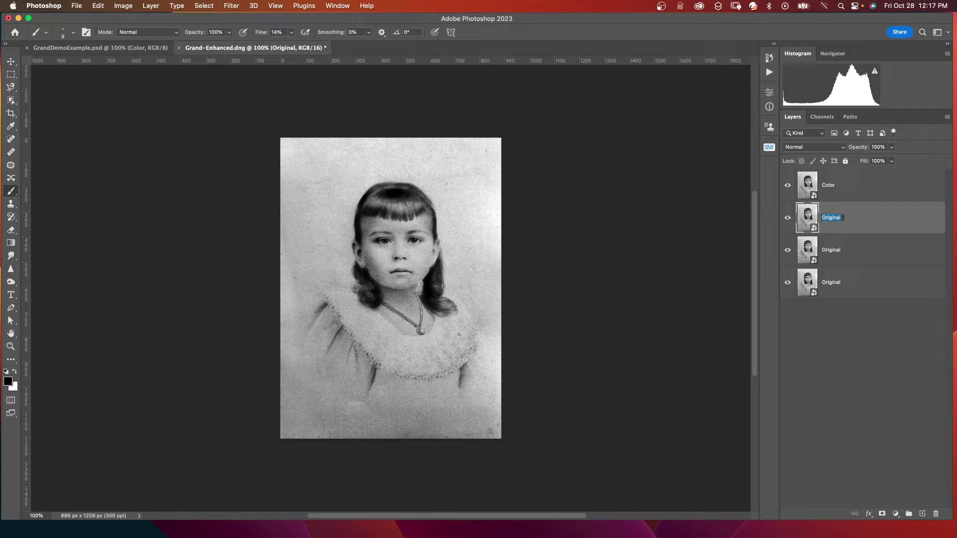
pyautogui.write('Face')
pyautogui.press('Tab')
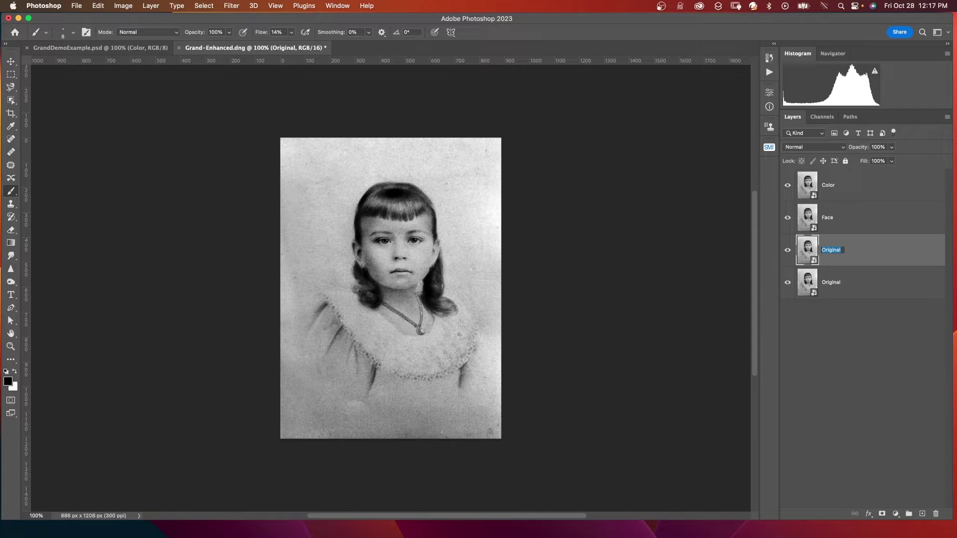
pyautogui.write('Restoration')
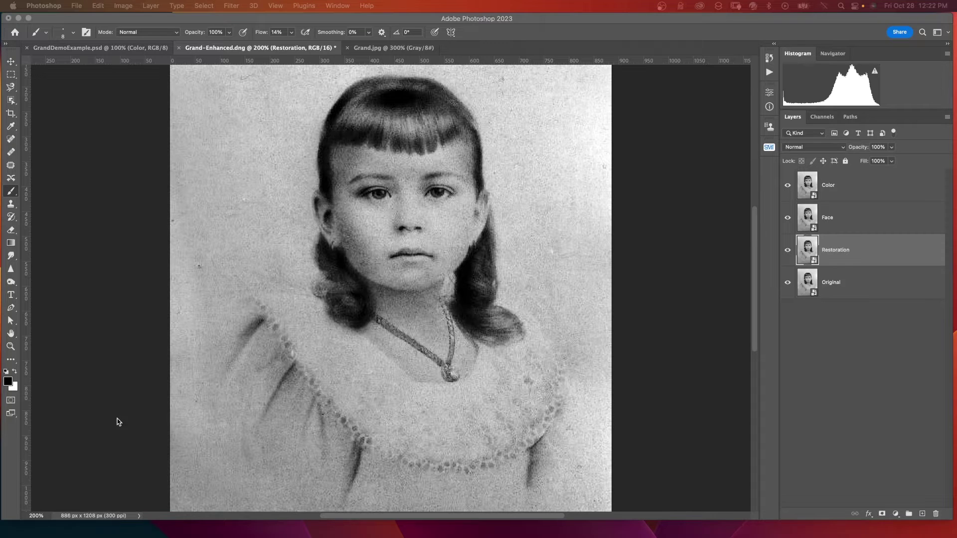
# Step: Compare against the original Grand.jpg, then hide the Color and Face layers
pyautogui.hotkey('ctrl', 'Tab')
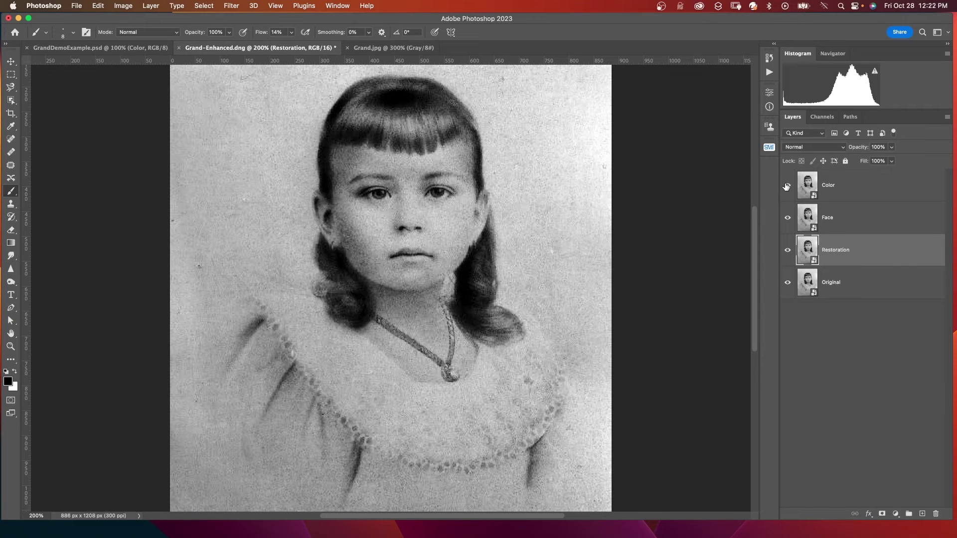
pyautogui.click(787, 185)
pyautogui.click(787, 218)
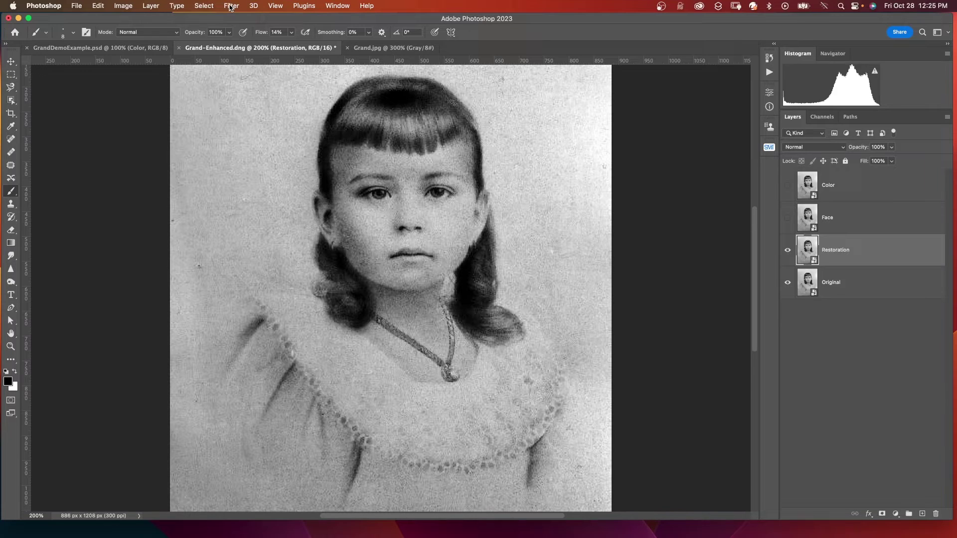
# Step: Open Neural Filters on the Restoration layer and select the Photo Restoration filter
pyautogui.click(230, 6)
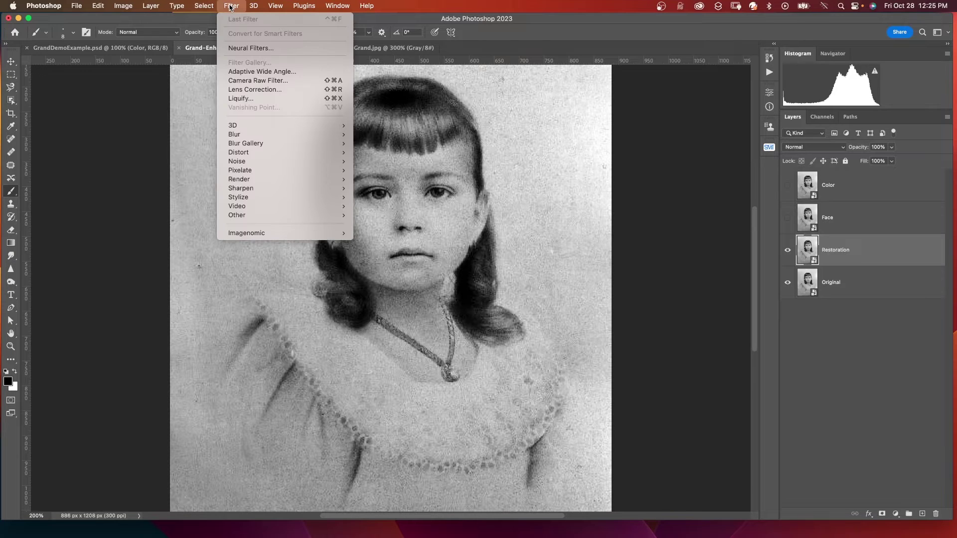
pyautogui.click(266, 48)
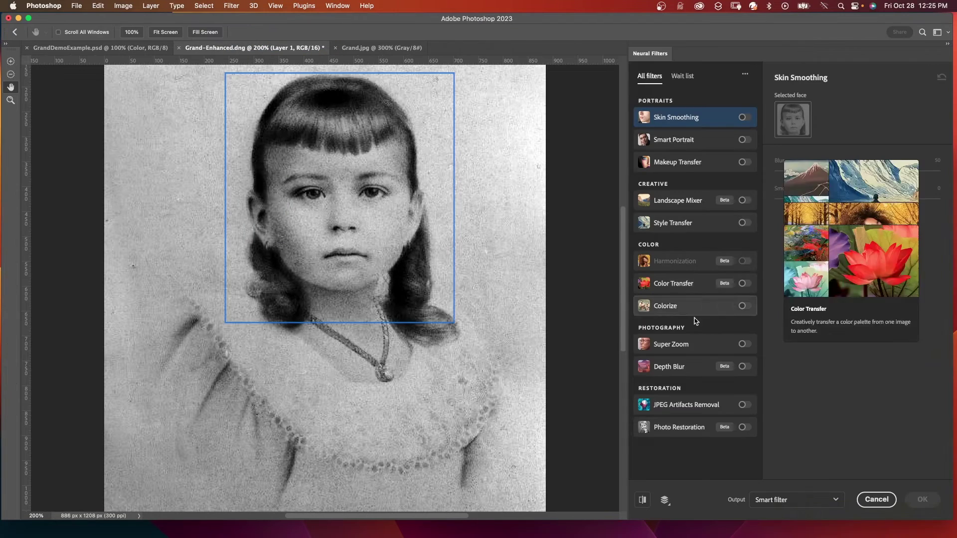
pyautogui.moveTo(674, 427)
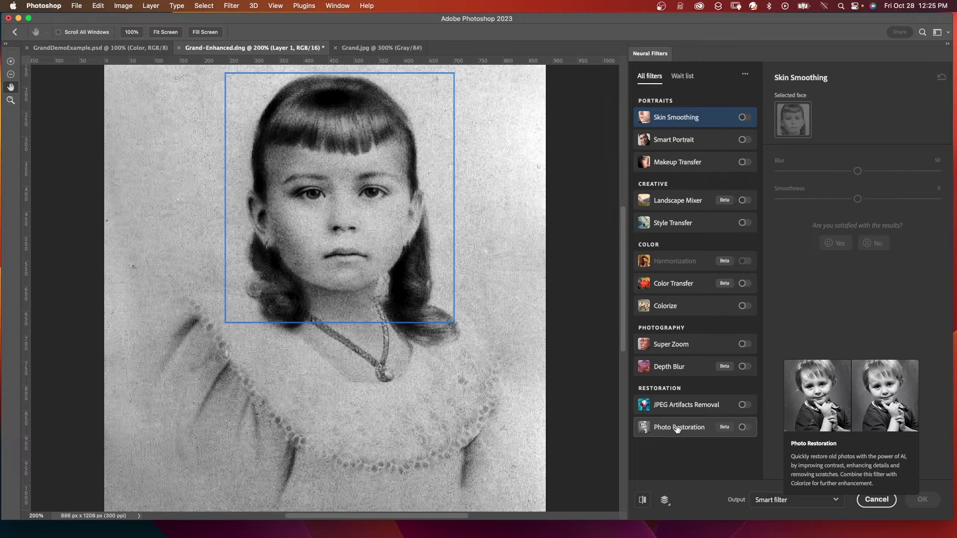
pyautogui.click(675, 430)
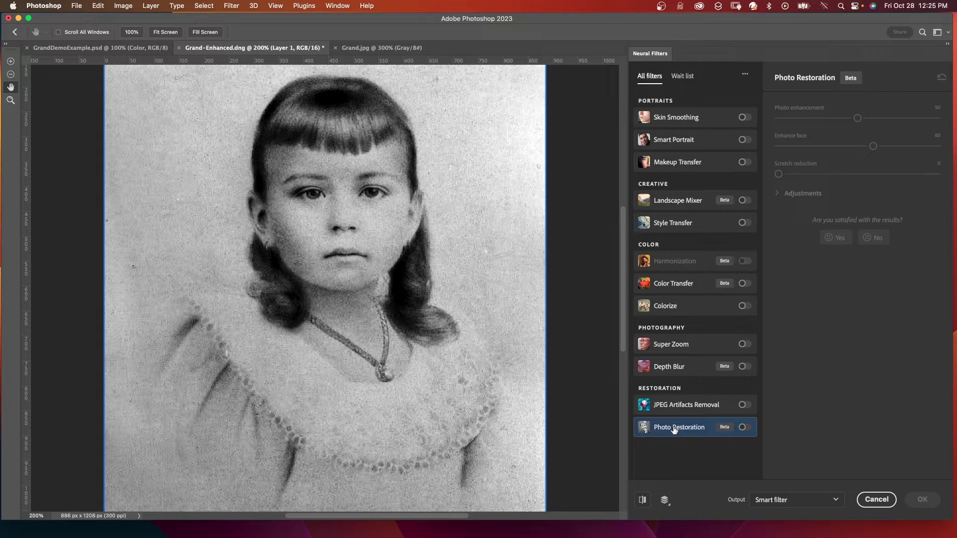
# Step: Enable Photo Restoration with photo enhancement 32, enhance face 32 and scratch reduction 3
pyautogui.click(744, 427)
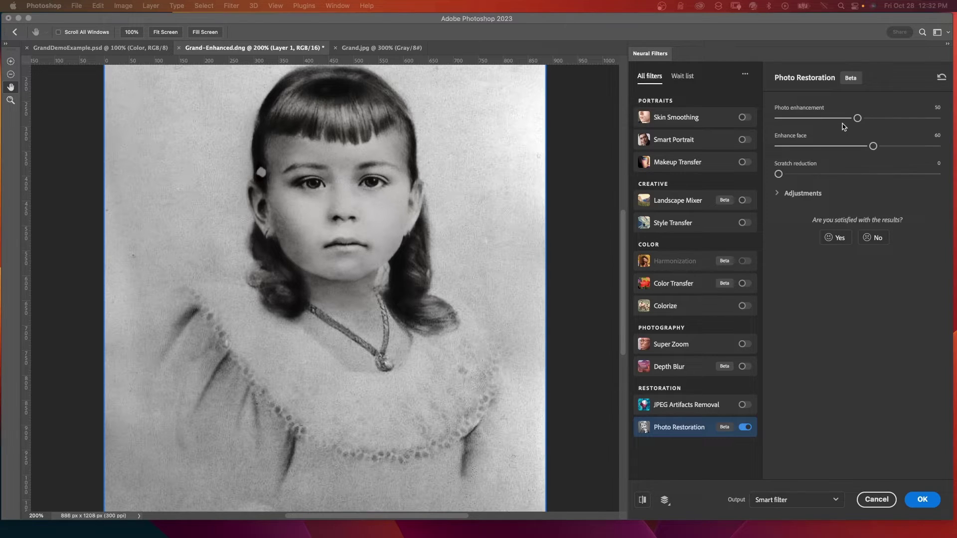
pyautogui.moveTo(857, 119)
pyautogui.mouseDown()
pyautogui.moveTo(908, 119)
pyautogui.moveTo(860, 120)
pyautogui.mouseUp()
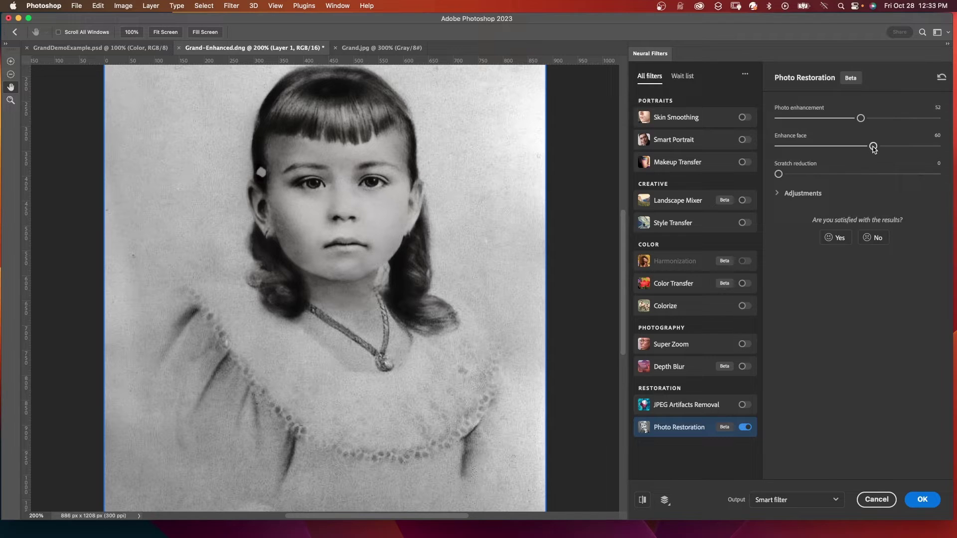
pyautogui.moveTo(872, 148); pyautogui.dragTo(915, 149)
pyautogui.moveTo(914, 147); pyautogui.dragTo(829, 146)
pyautogui.moveTo(778, 175); pyautogui.dragTo(781, 176)
pyautogui.moveTo(781, 176); pyautogui.dragTo(893, 176)
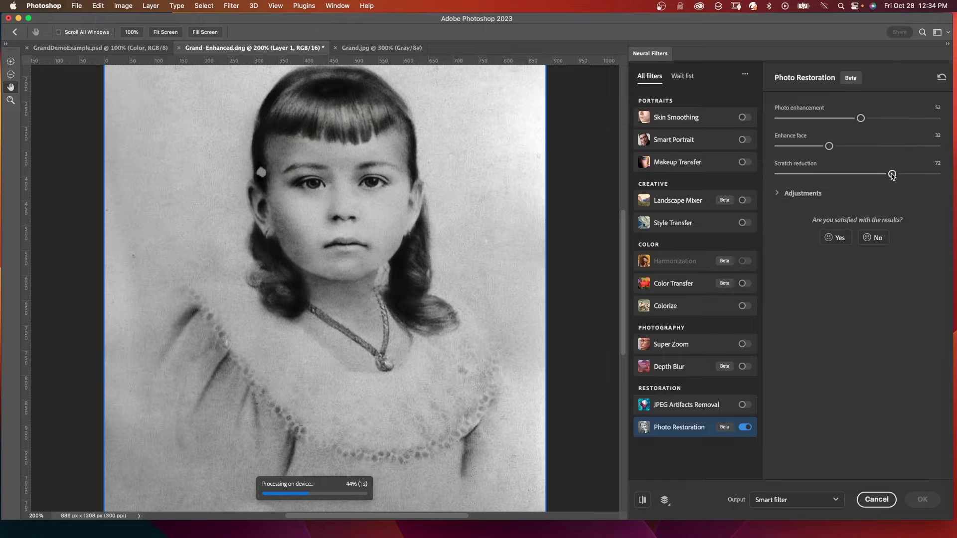
pyautogui.moveTo(892, 176); pyautogui.dragTo(782, 176)
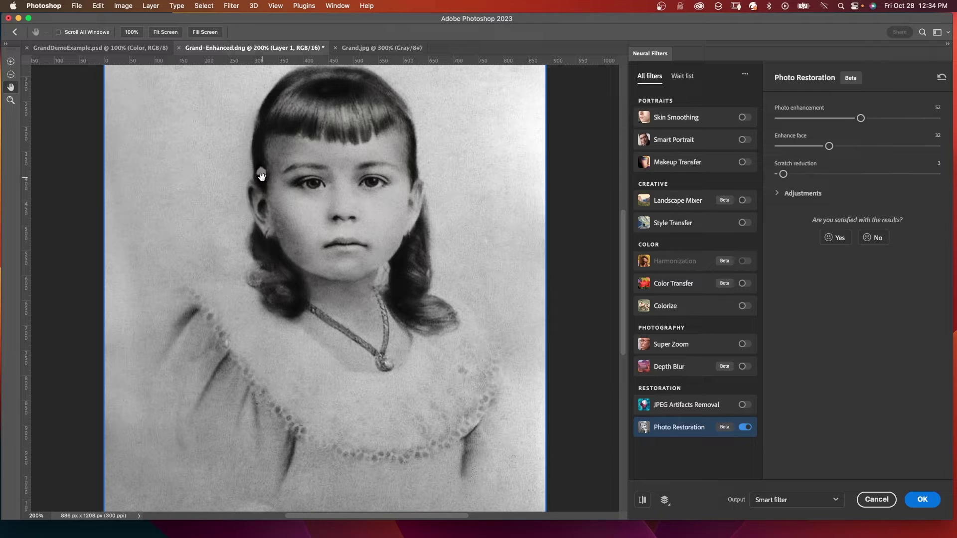
# Step: Set Noise reduction to 18, compare the before/after preview, and apply the filter as a smart filter
pyautogui.click(778, 193)
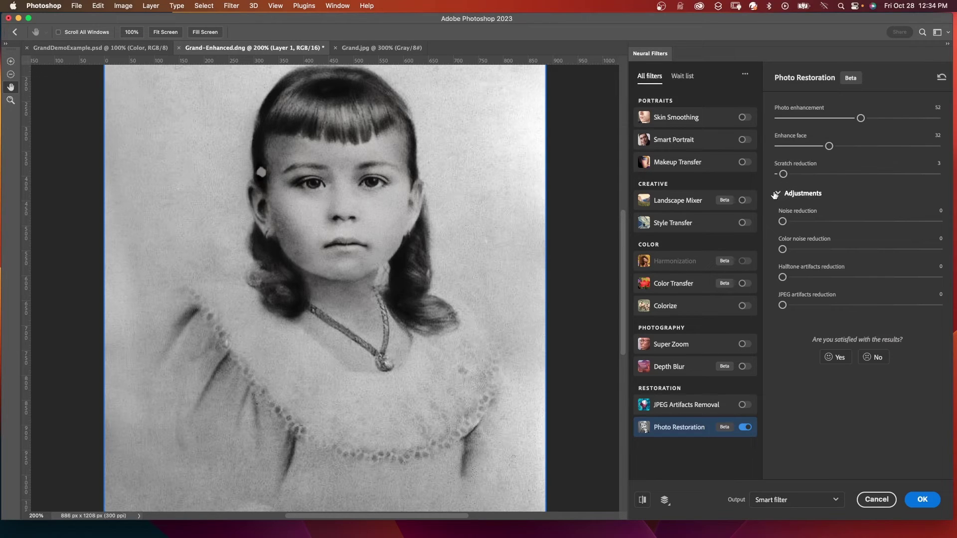
pyautogui.moveTo(782, 219); pyautogui.dragTo(808, 224)
pyautogui.click(641, 500)
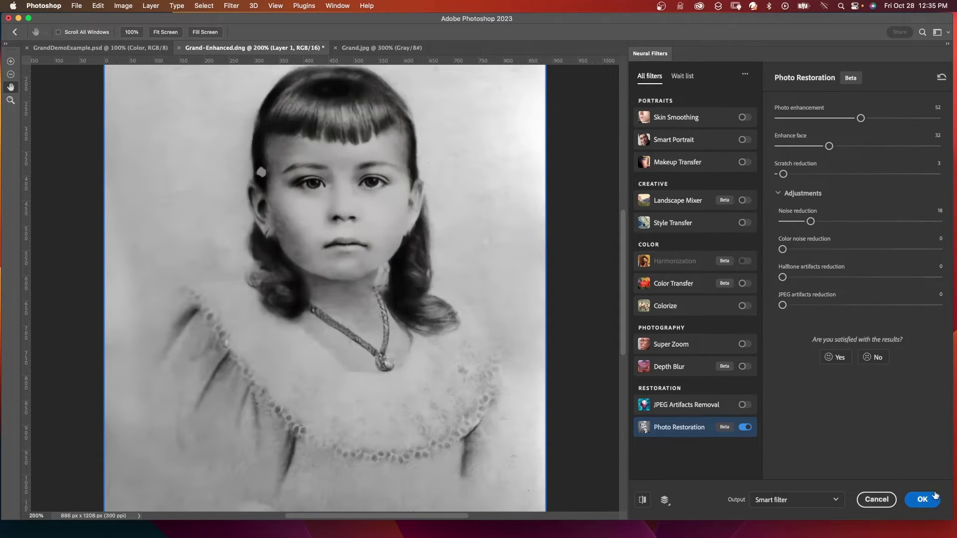
pyautogui.click(923, 499)
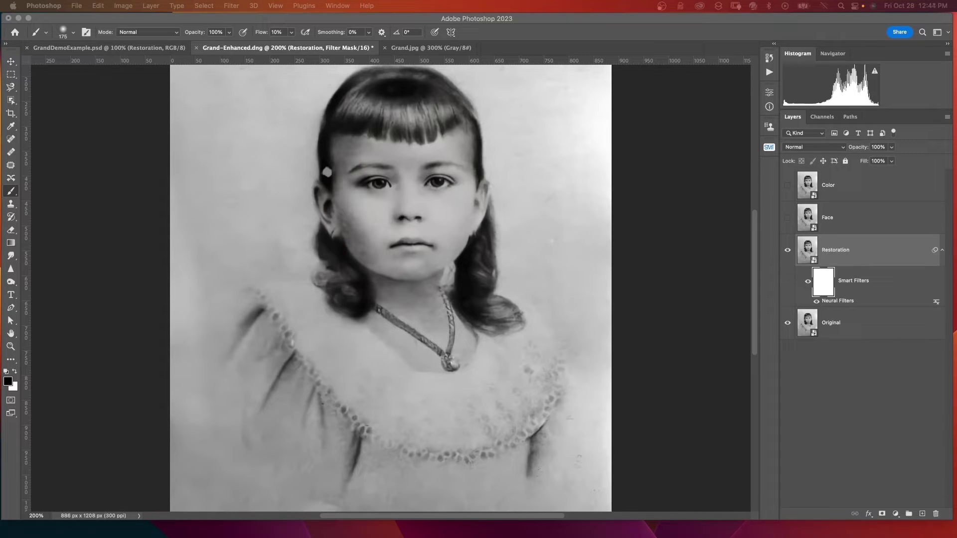
# Step: Mask the Restoration filter off the dress and left shoulder, then paint out the hair speck with a smaller brush
pyautogui.click(823, 282)
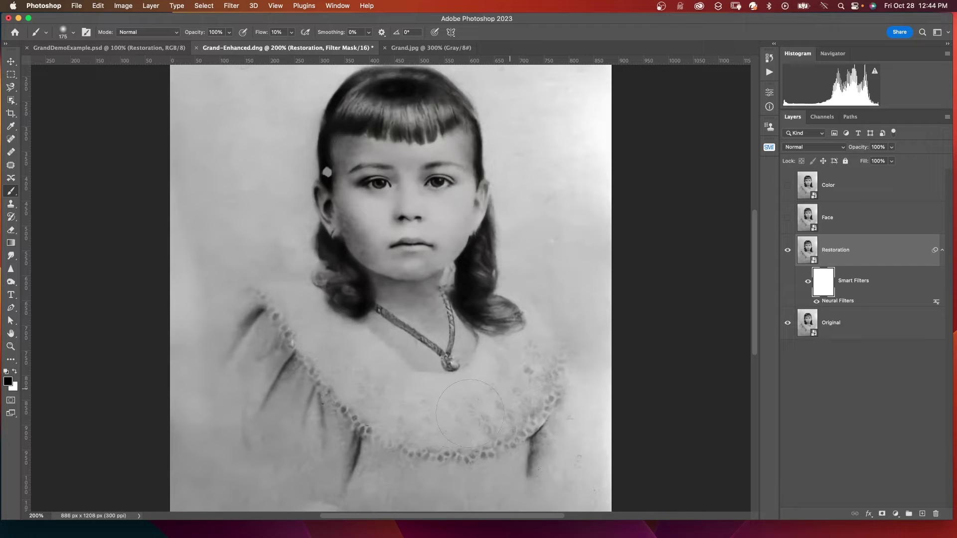
pyautogui.moveTo(469, 414); pyautogui.dragTo(412, 425)
pyautogui.moveTo(264, 338); pyautogui.dragTo(307, 330)
pyautogui.press('[')
pyautogui.press('[')
pyautogui.press('[')
pyautogui.press('[')
pyautogui.press('[')
pyautogui.press('[')
pyautogui.press('[')
pyautogui.press('[')
pyautogui.press('[')
pyautogui.press('[')
pyautogui.moveTo(322, 169); pyautogui.dragTo(325, 180)
# Step: Show and select the Face layer, then apply Neural Filters Photo Restoration with Enhance face at 80
pyautogui.click(787, 218)
pyautogui.click(865, 217)
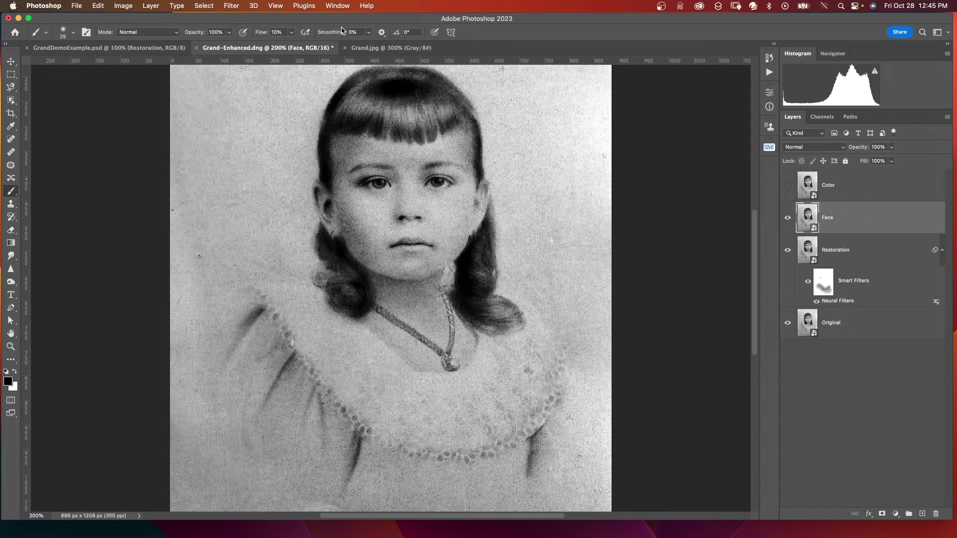
pyautogui.click(228, 6)
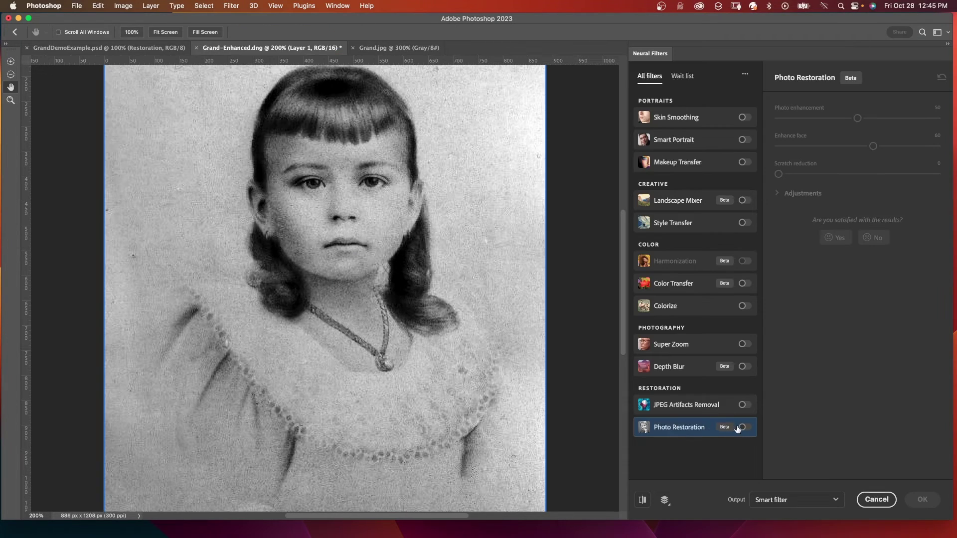
pyautogui.click(745, 427)
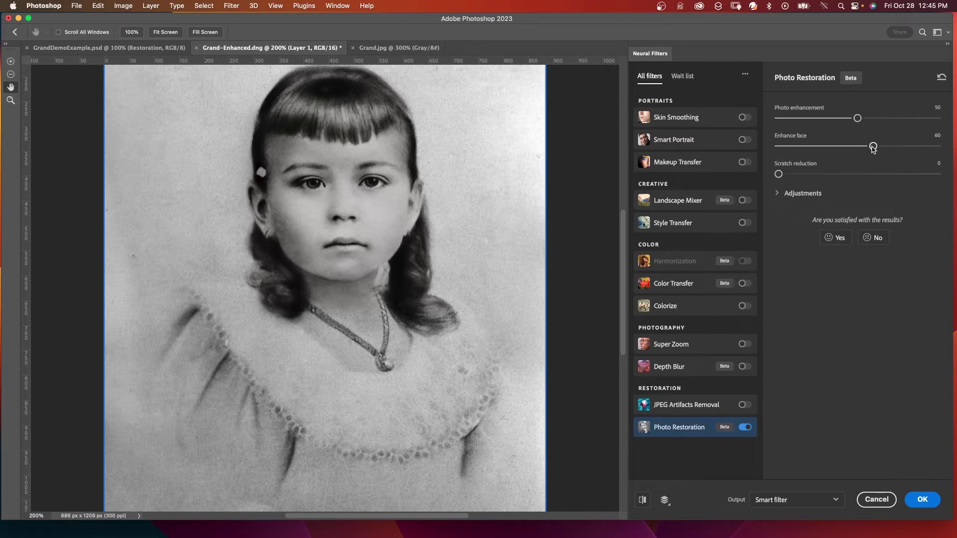
pyautogui.moveTo(872, 148); pyautogui.dragTo(904, 149)
pyautogui.click(777, 193)
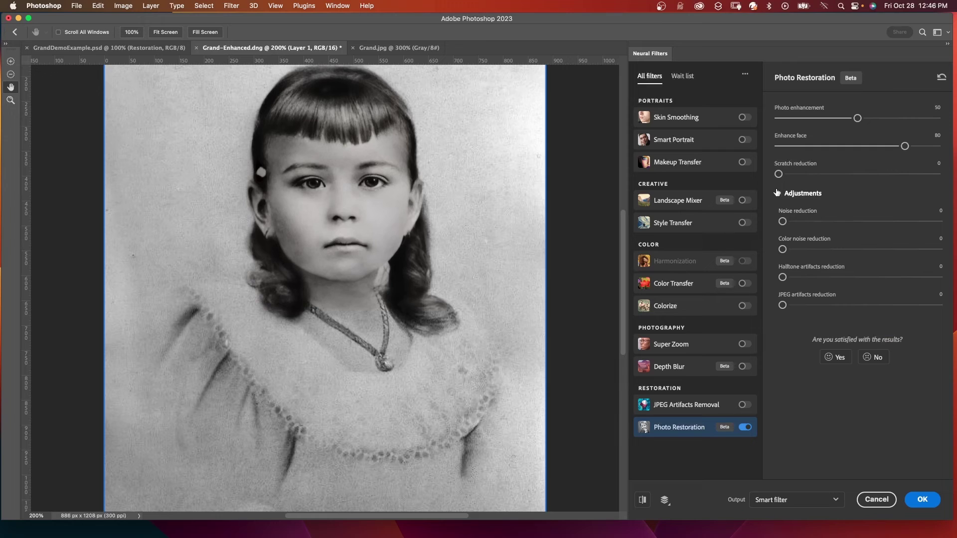
pyautogui.click(777, 193)
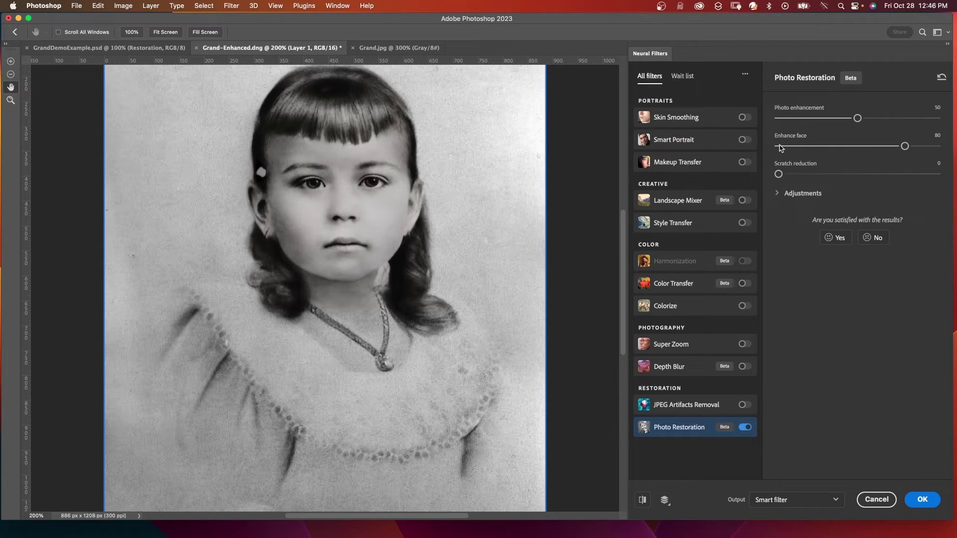
pyautogui.click(923, 498)
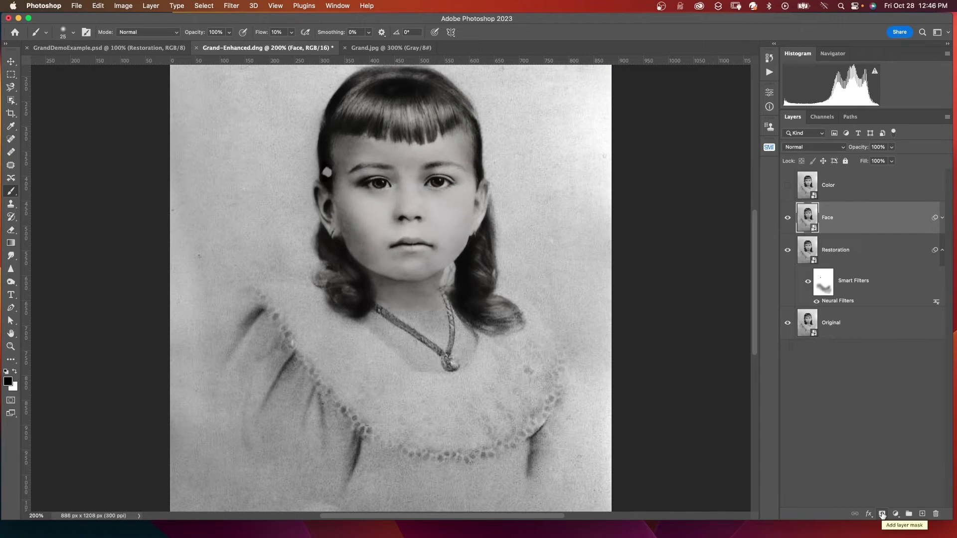
# Step: Add a black mask to the Face layer and paint white to reveal the enhanced eyes
pyautogui.keyDown('alt'); pyautogui.click(882, 515); pyautogui.keyUp('alt')
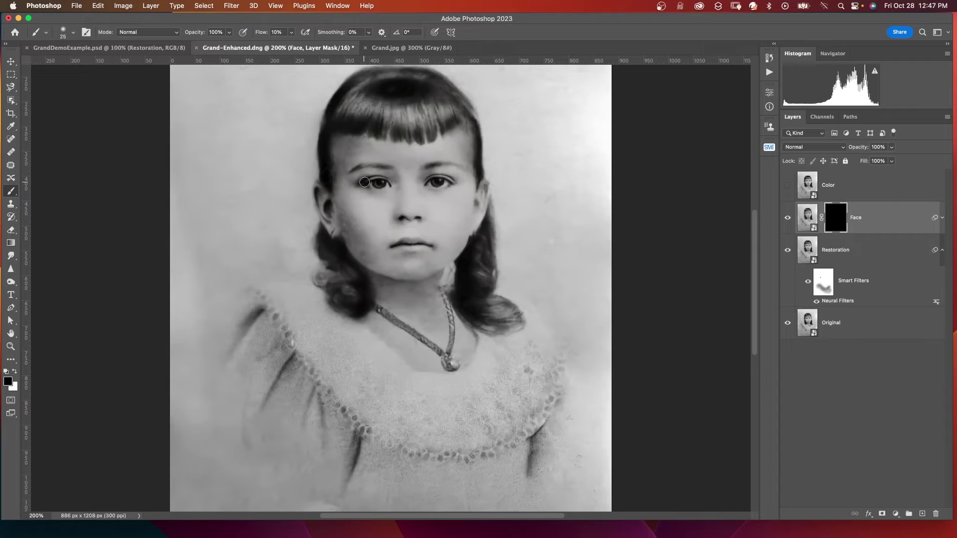
pyautogui.press('x')
pyautogui.click(374, 185)
pyautogui.press(']')
pyautogui.moveTo(384, 180)
pyautogui.mouseDown()
pyautogui.moveTo(355, 180)
pyautogui.moveTo(377, 182)
pyautogui.mouseUp()
# Step: With a smaller brush, reveal the enhanced detail along the necklace
pyautogui.press('[')
pyautogui.moveTo(449, 352); pyautogui.dragTo(457, 281)
pyautogui.click(942, 218)
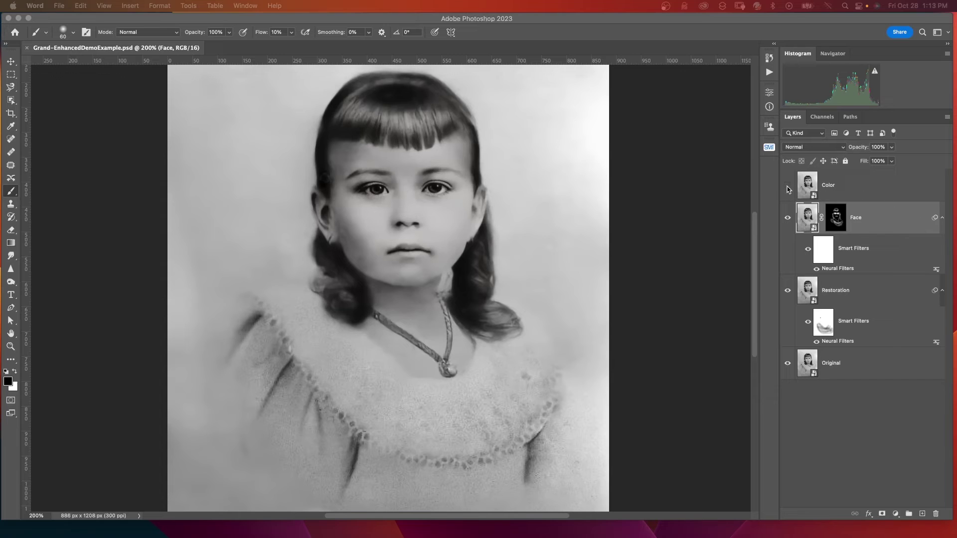
# Step: Turn on and select the Color layer, then choose Color from its blend mode list
pyautogui.click(787, 189)
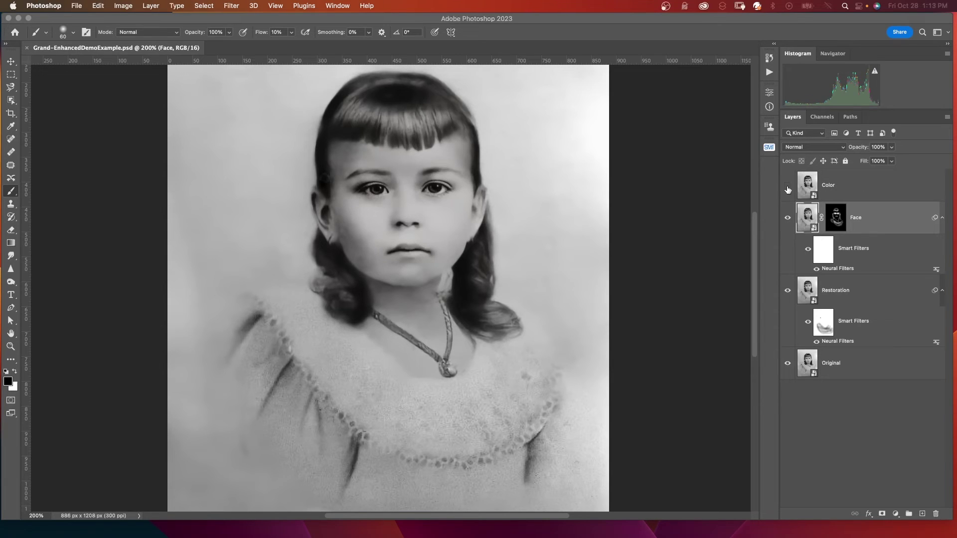
pyautogui.click(875, 189)
pyautogui.click(822, 148)
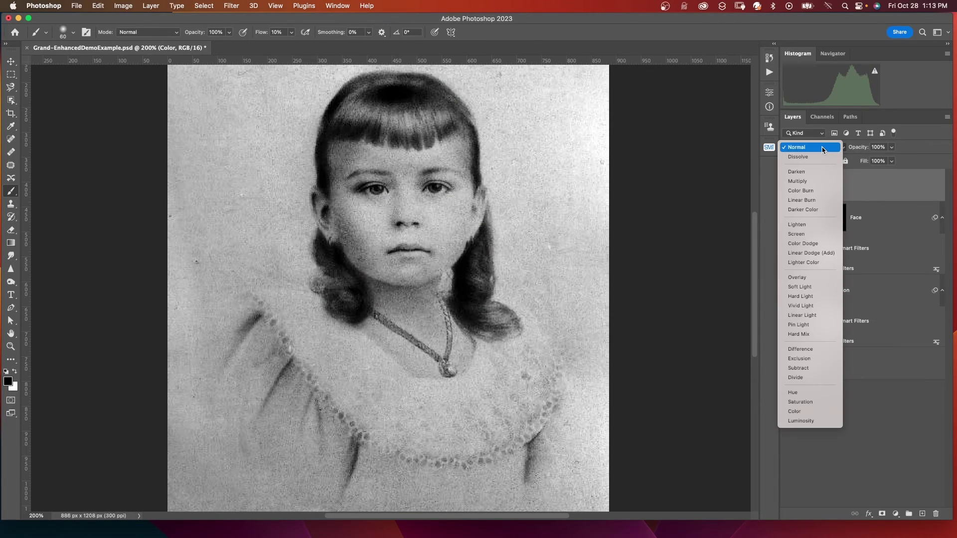
pyautogui.click(811, 412)
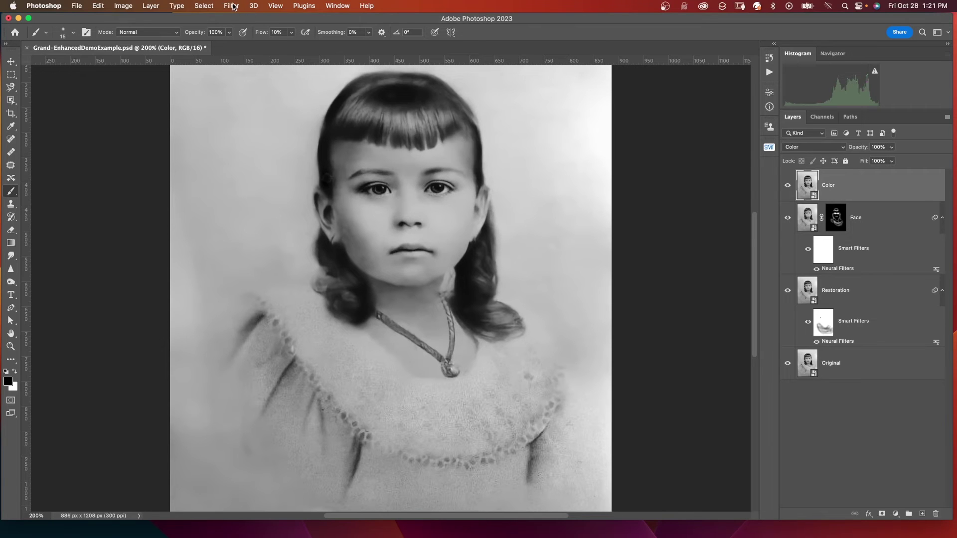
# Step: Switch on the Colorize neural filter for the Color layer and look through its adjustments
pyautogui.click(232, 5)
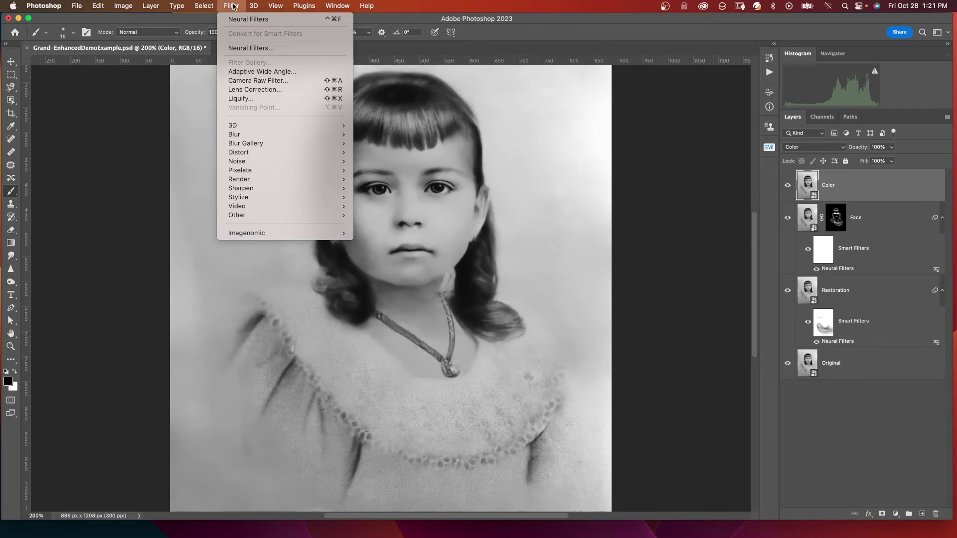
pyautogui.click(251, 48)
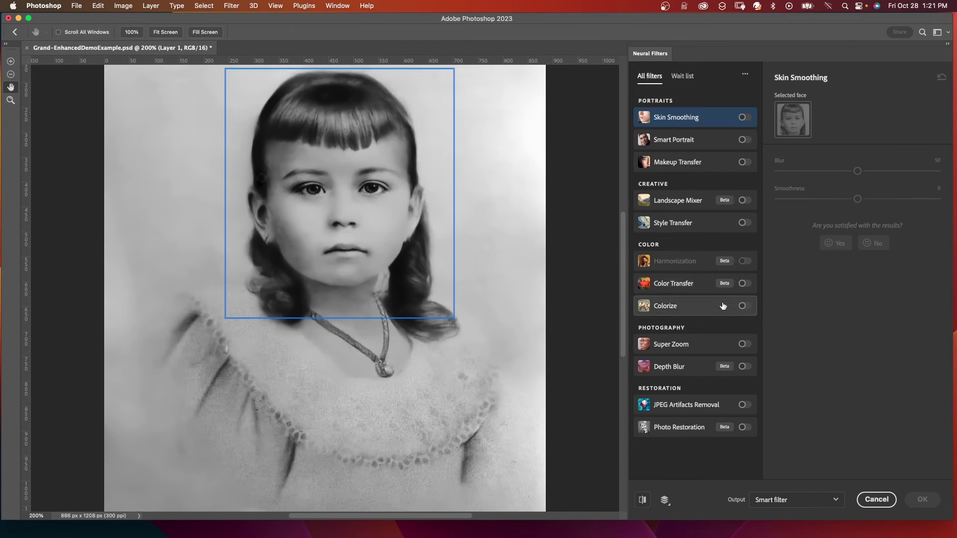
pyautogui.click(706, 305)
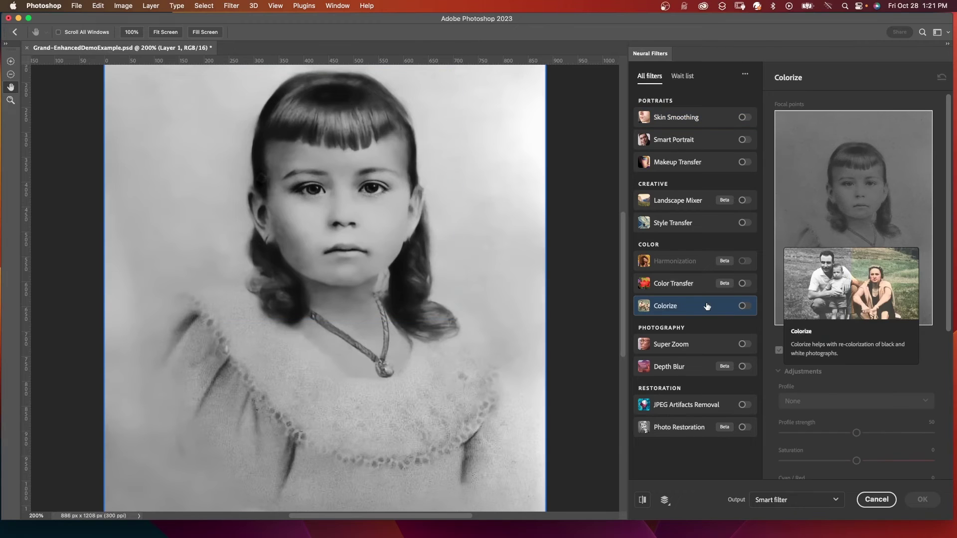
pyautogui.click(743, 305)
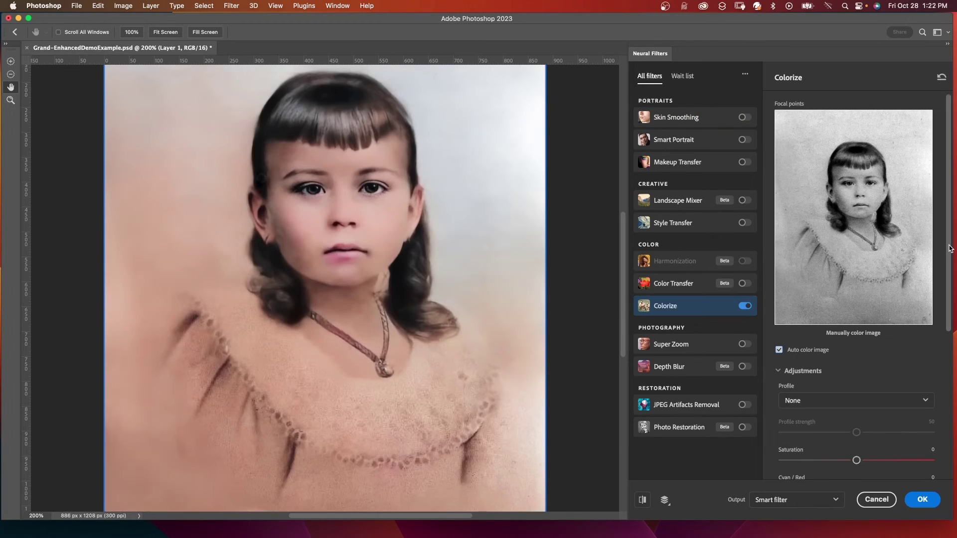
pyautogui.scroll(-5, 949, 248)
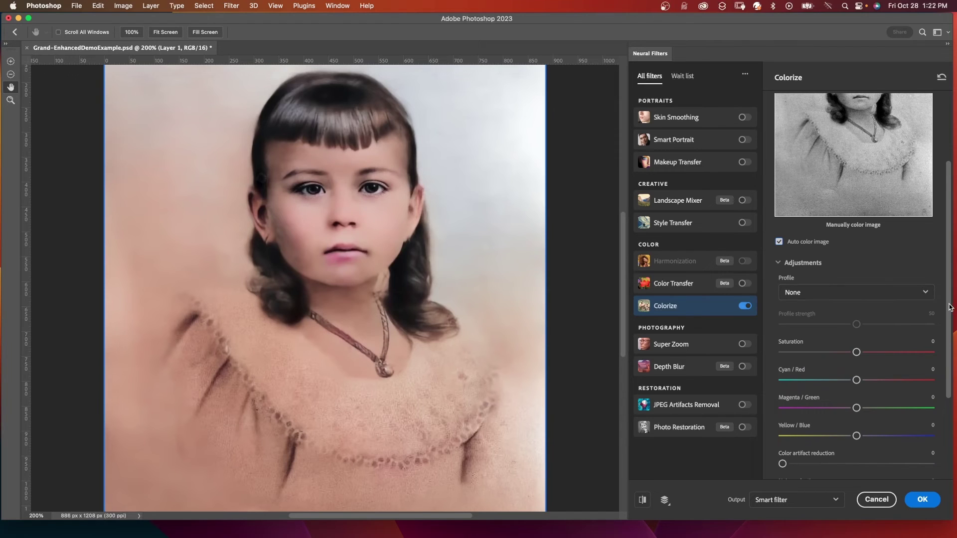
pyautogui.moveTo(951, 308); pyautogui.dragTo(952, 361)
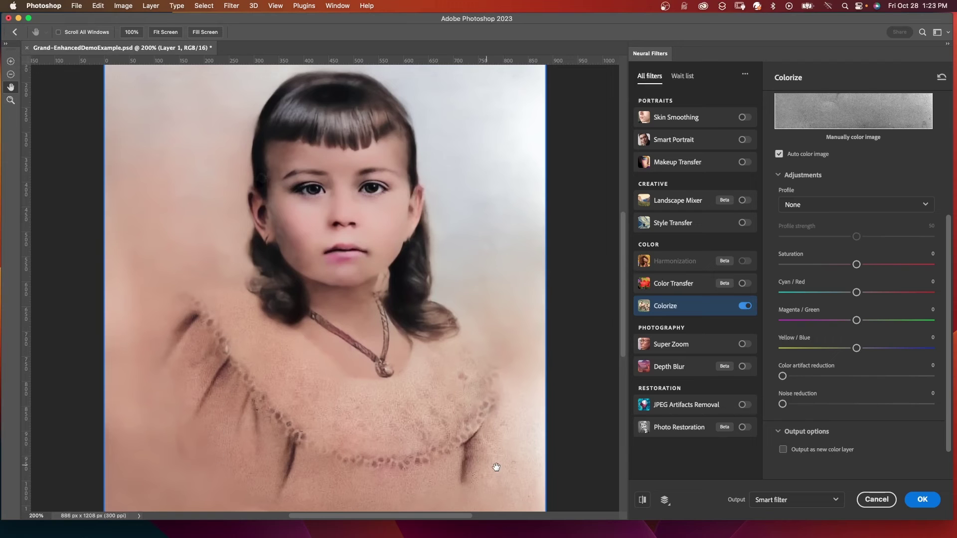
pyautogui.scroll(5, 800, 253)
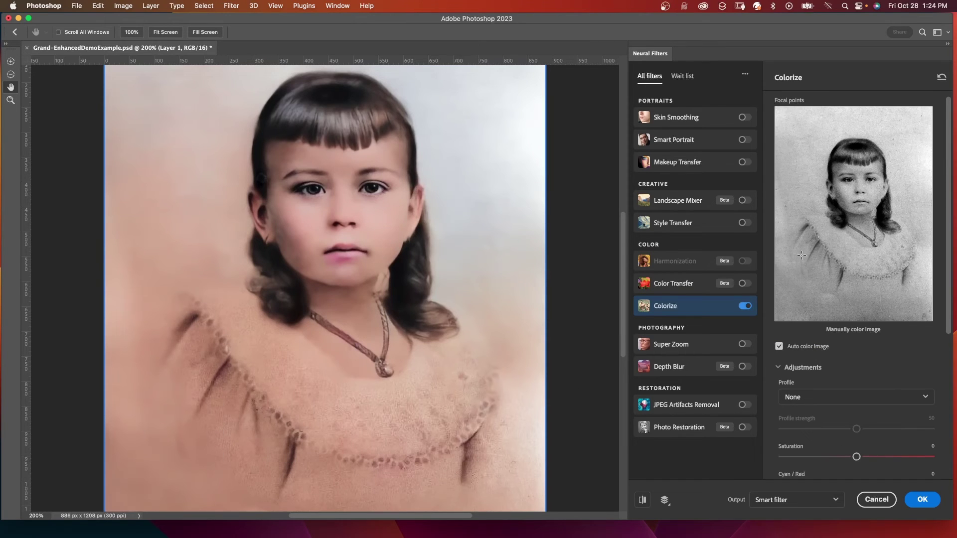
# Step: Add a light pink Colorize focal point and move it onto the lower dress
pyautogui.click(801, 254)
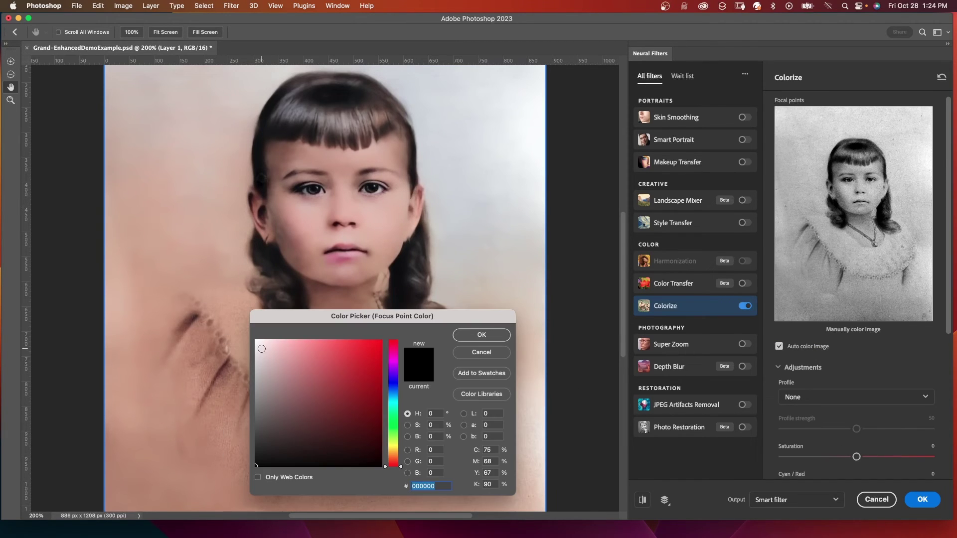
pyautogui.click(260, 351)
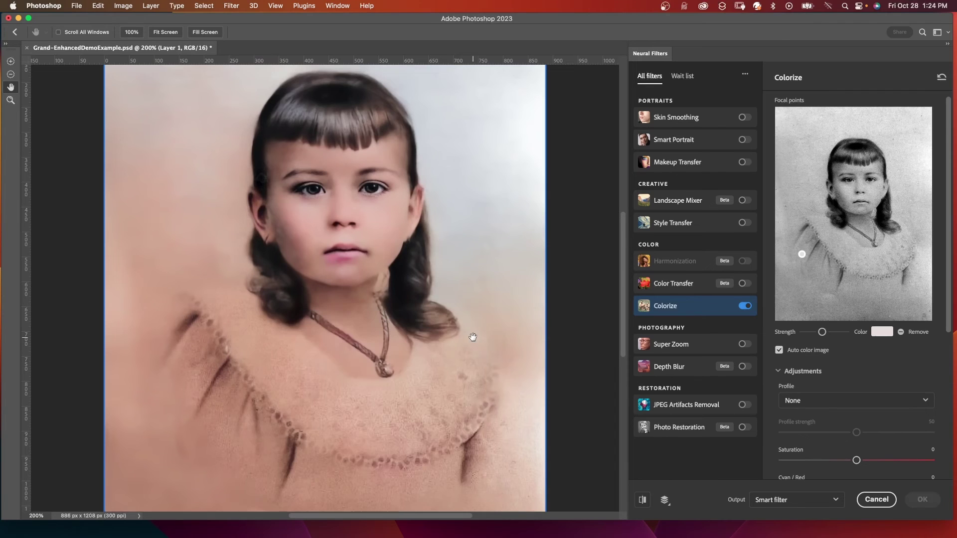
pyautogui.click(472, 334)
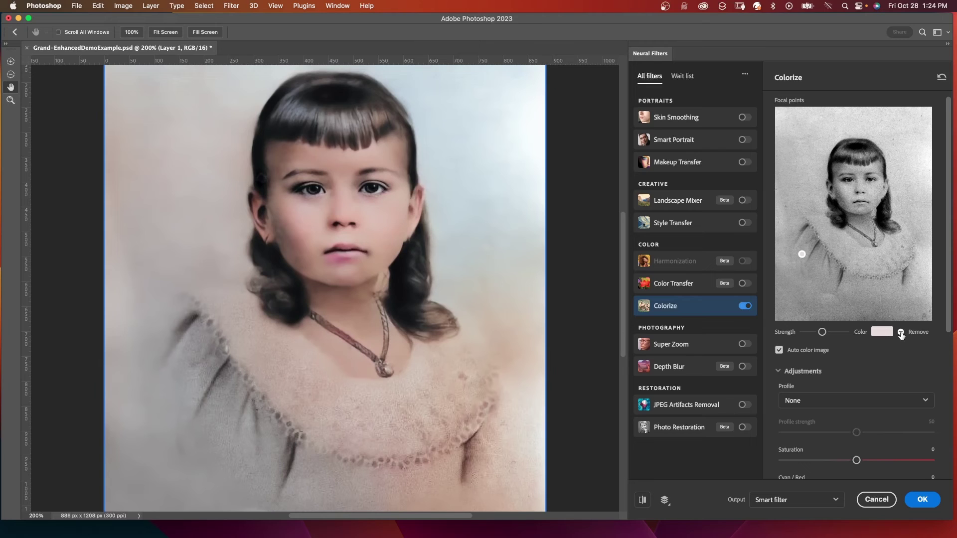
pyautogui.click(884, 334)
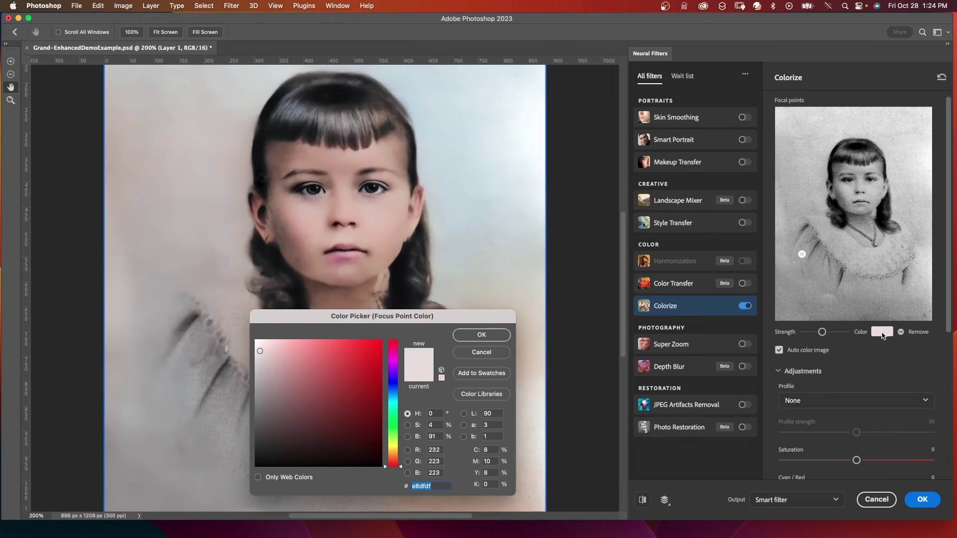
pyautogui.click(472, 354)
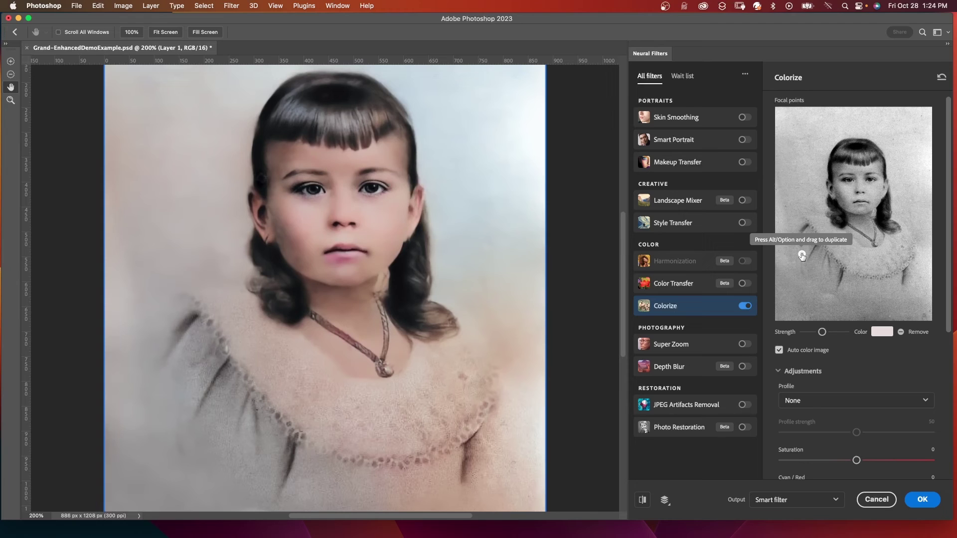
pyautogui.moveTo(801, 255); pyautogui.dragTo(879, 296)
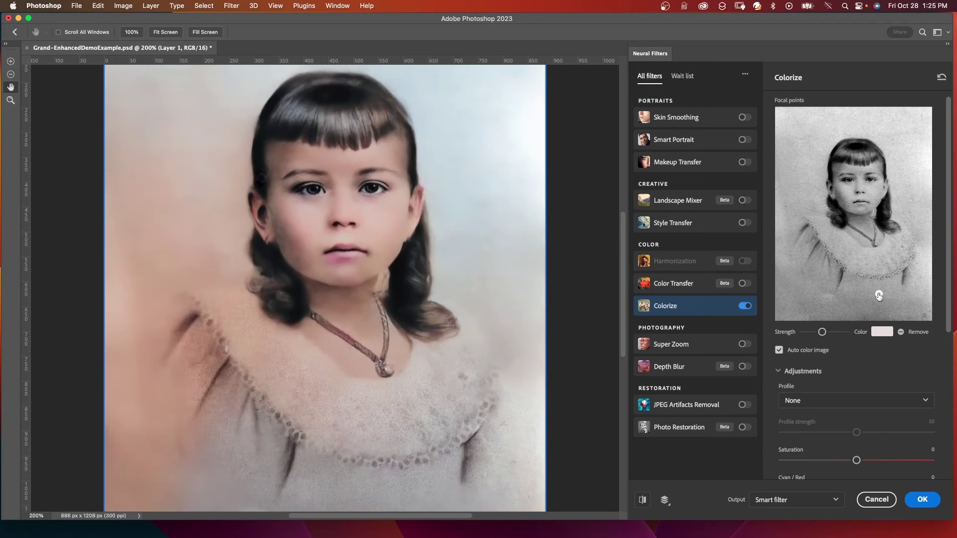
# Step: Add a second focal point on the left shoulder and adjust Color artifact reduction
pyautogui.click(796, 236)
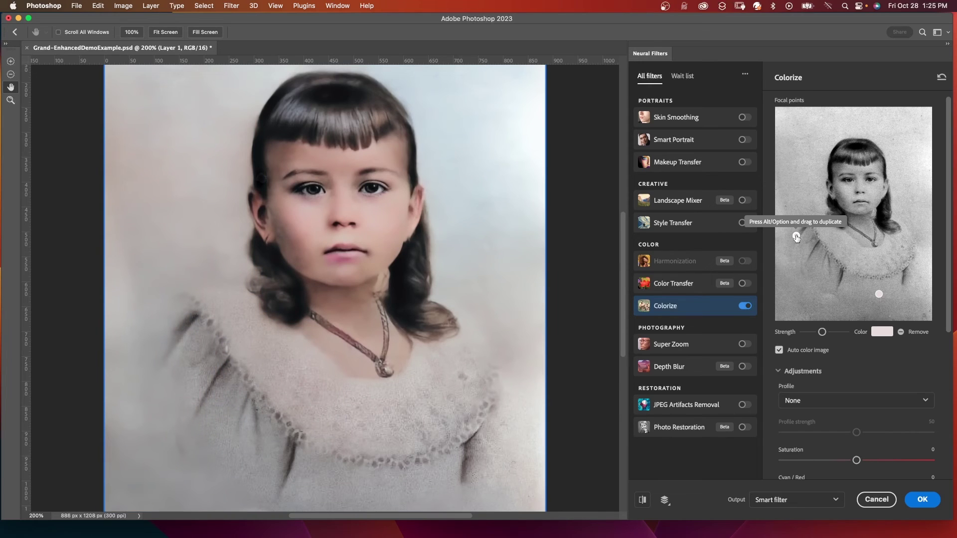
pyautogui.scroll(-4, 847, 299)
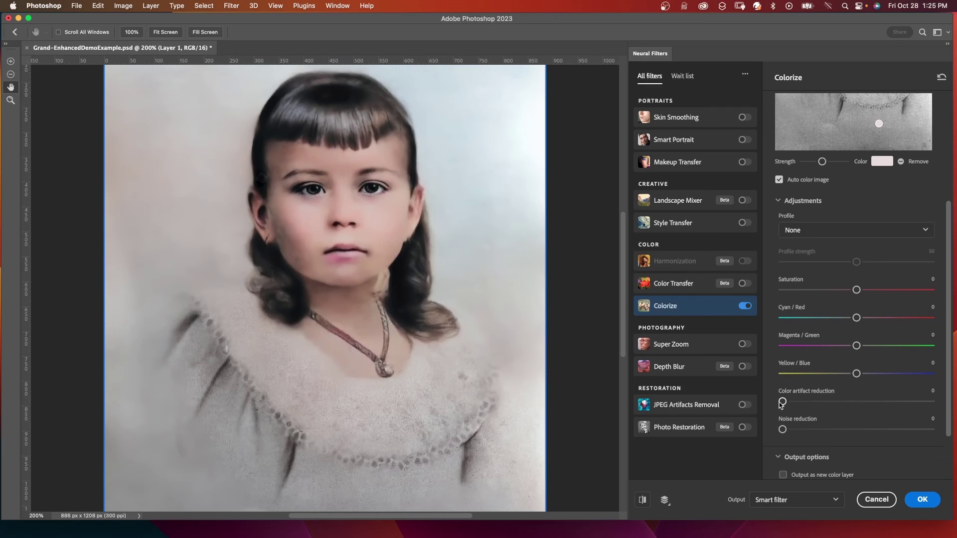
pyautogui.moveTo(782, 403); pyautogui.dragTo(782, 429)
# Step: Apply Colorize, then paint the smart filter mask black over the necklace's left strap
pyautogui.click(923, 500)
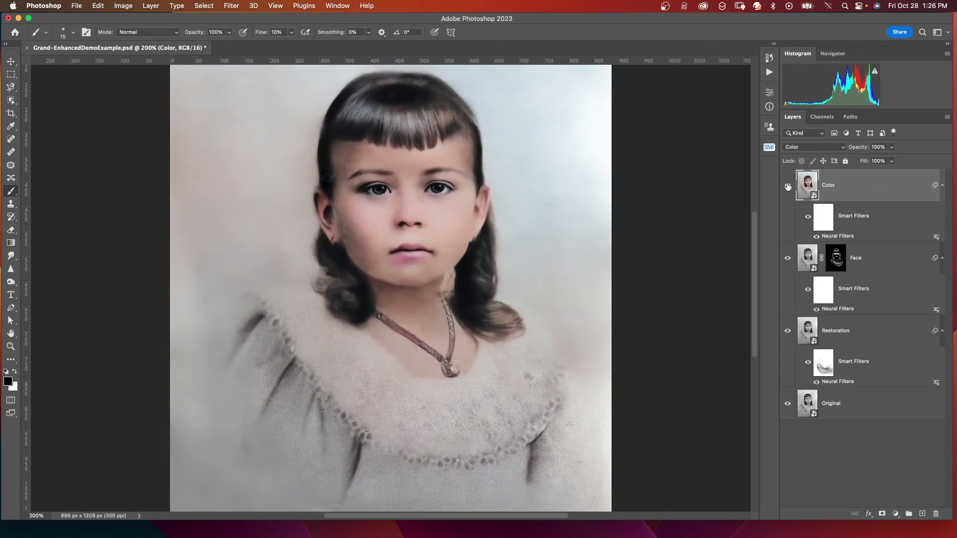
pyautogui.click(826, 221)
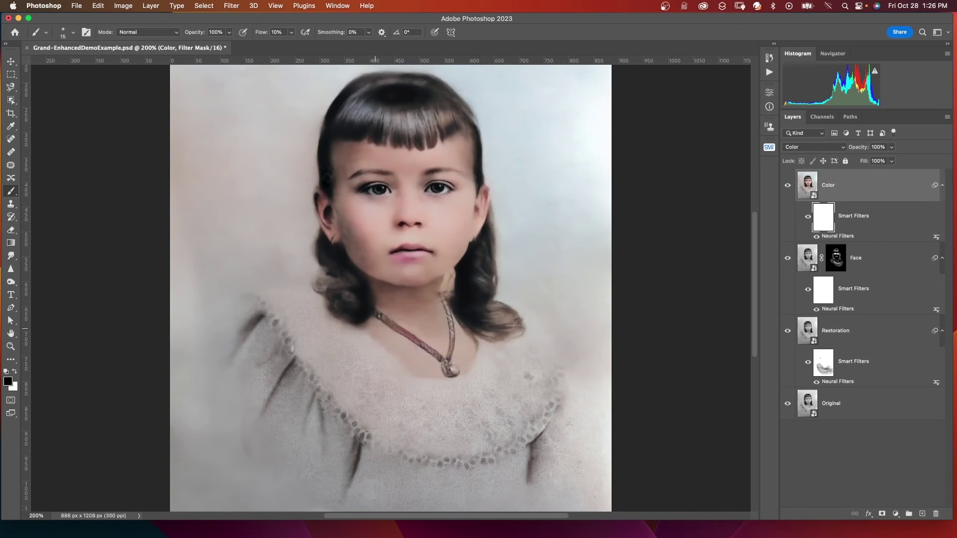
pyautogui.scroll(1, 408, 339)
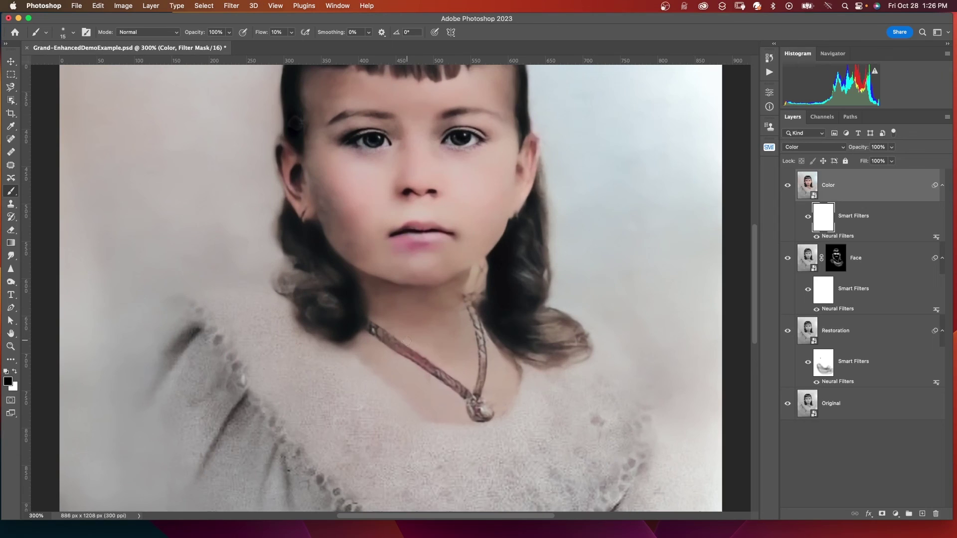
pyautogui.moveTo(380, 333); pyautogui.dragTo(449, 380)
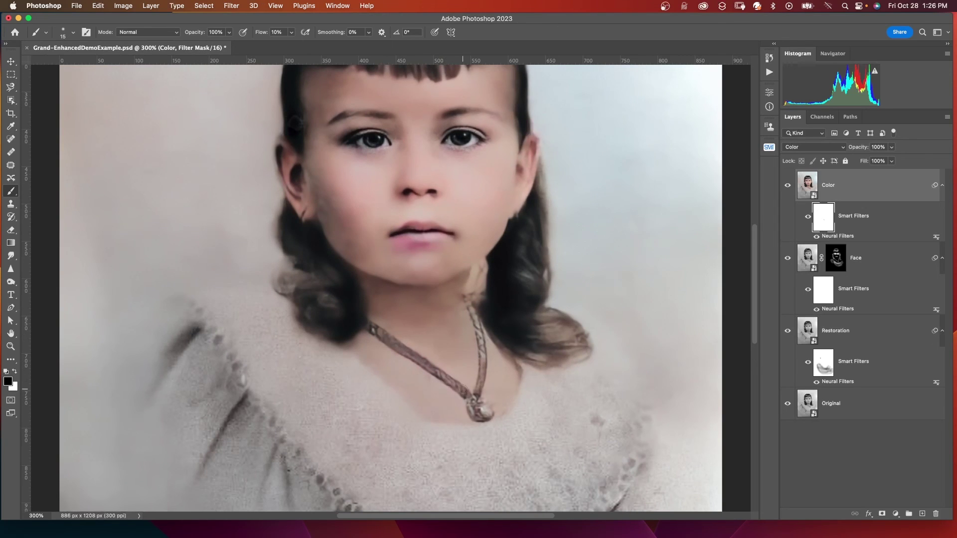